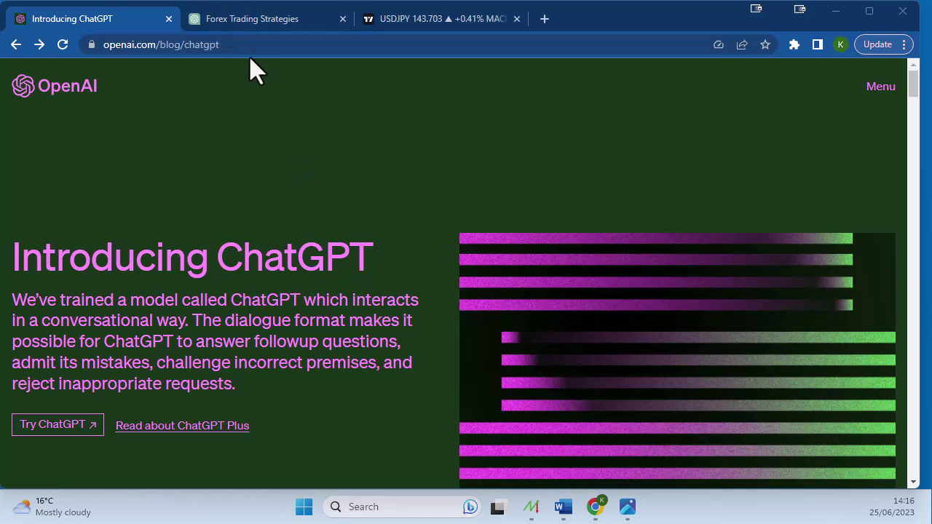
Leave the ChatGPT announcement page and reach the AI Explained chat in the app
left_click(258, 23)
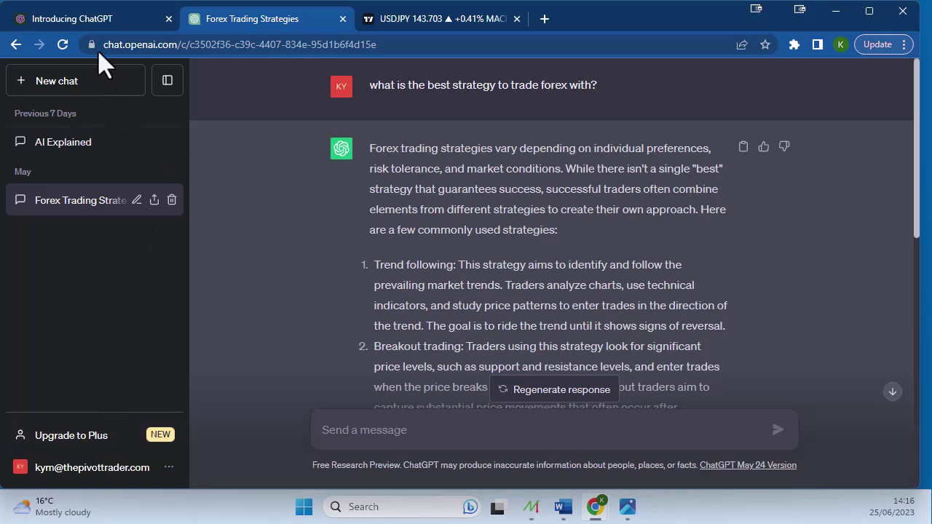
left_click(14, 48)
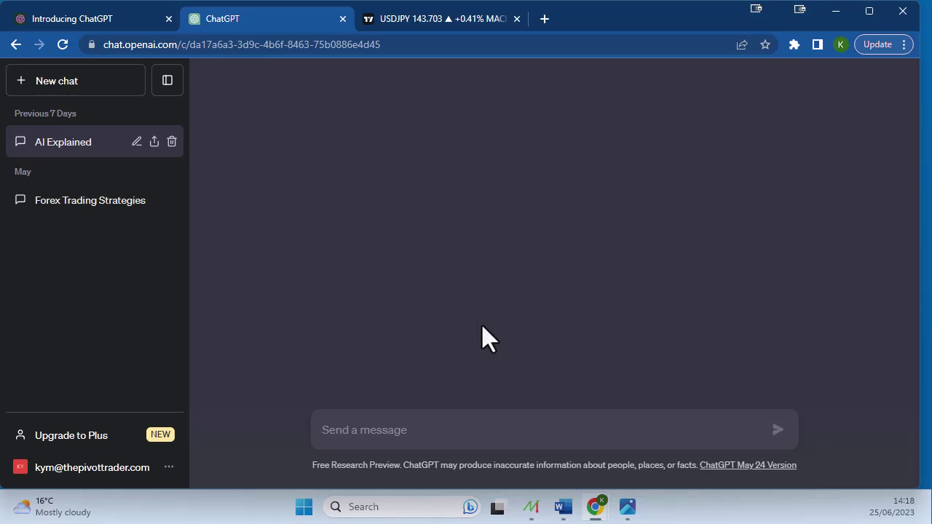
Reopen the AI Explained chat so its 'What is AI?' answer is displayed
left_click(59, 201)
left_click(67, 144)
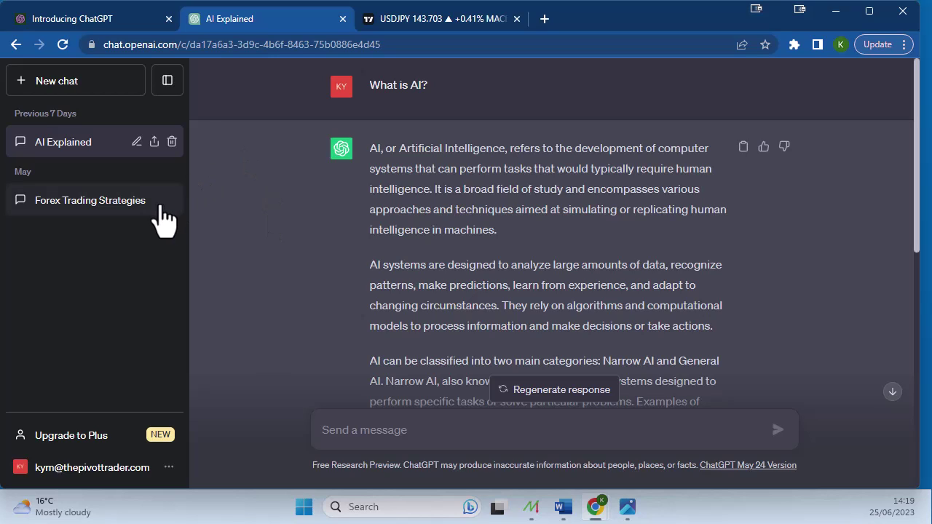
Open the Forex Trading Strategies chat and read through its five strategies, ending at the top
left_click(129, 209)
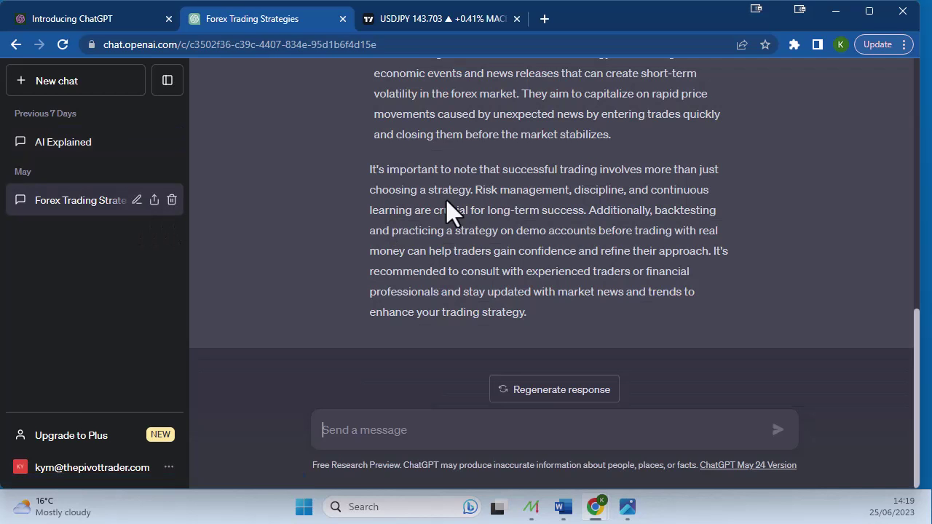
scroll(466, 148, "up", 10)
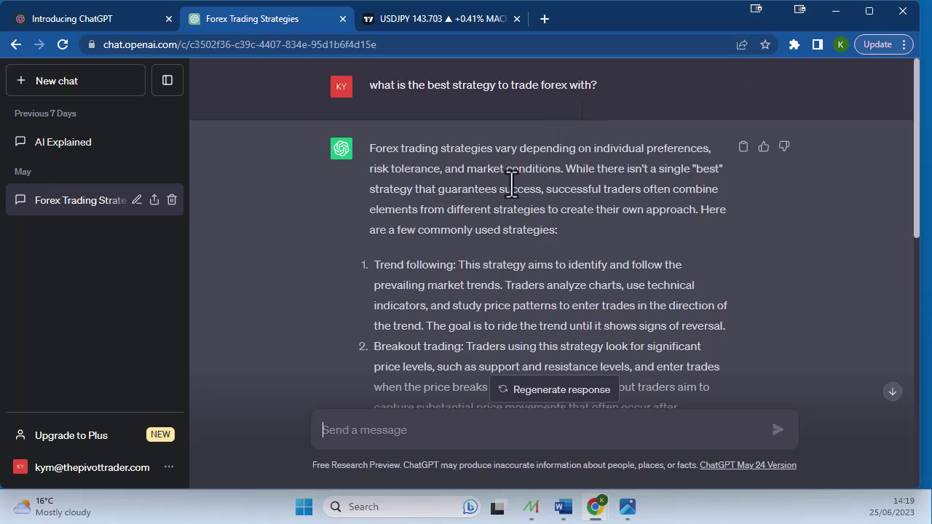
scroll(575, 209, "down", 1)
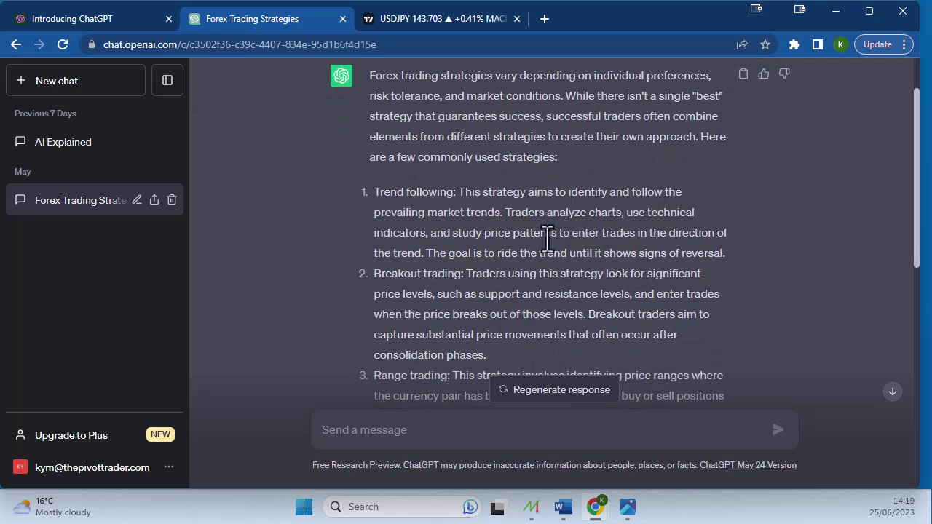
scroll(535, 244, "down", 1)
scroll(535, 244, "down", 1)
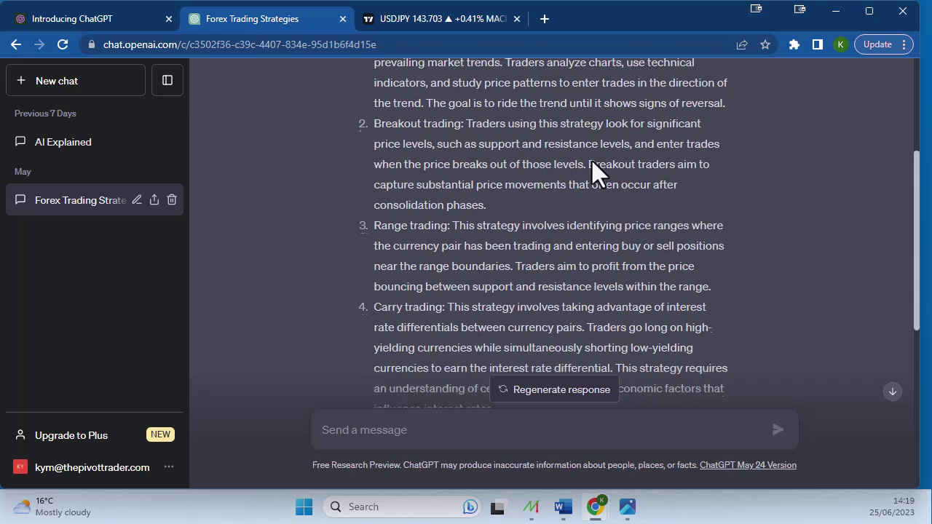
scroll(593, 170, "down", 1)
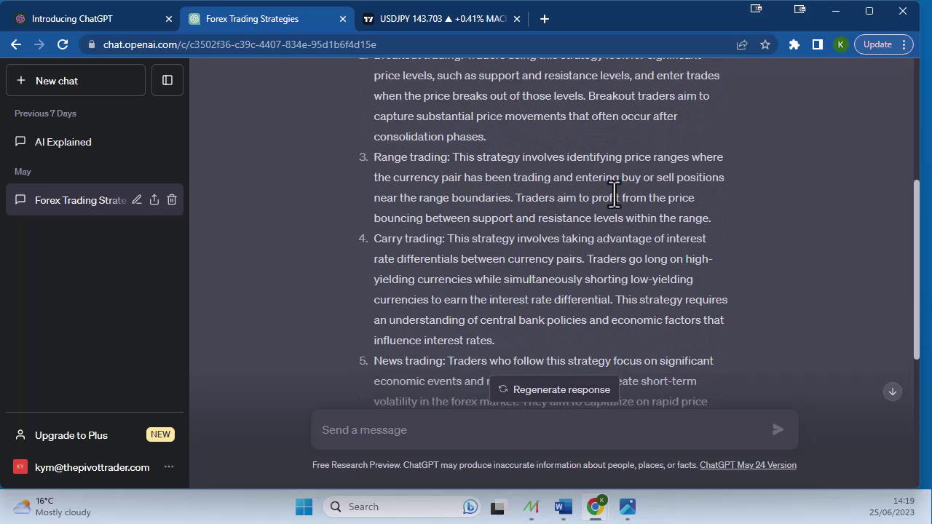
scroll(631, 197, "down", 1)
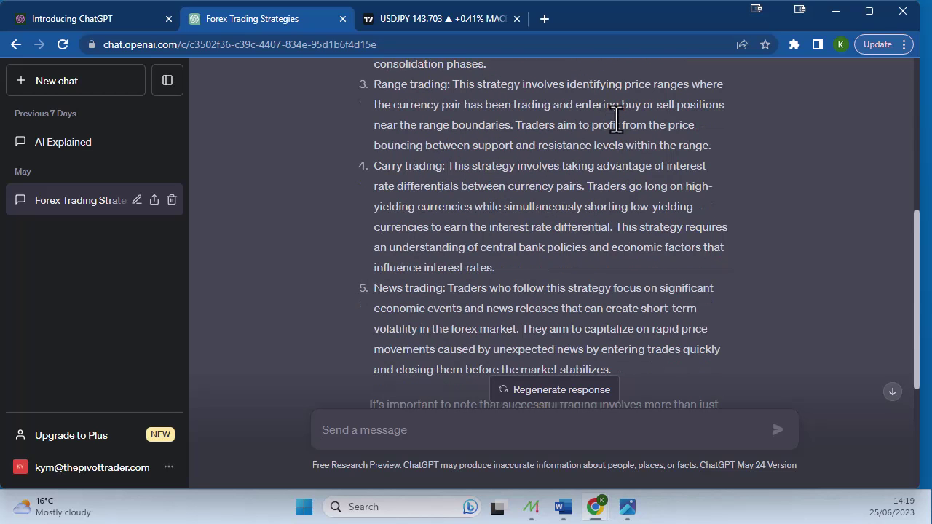
scroll(616, 120, "down", 1)
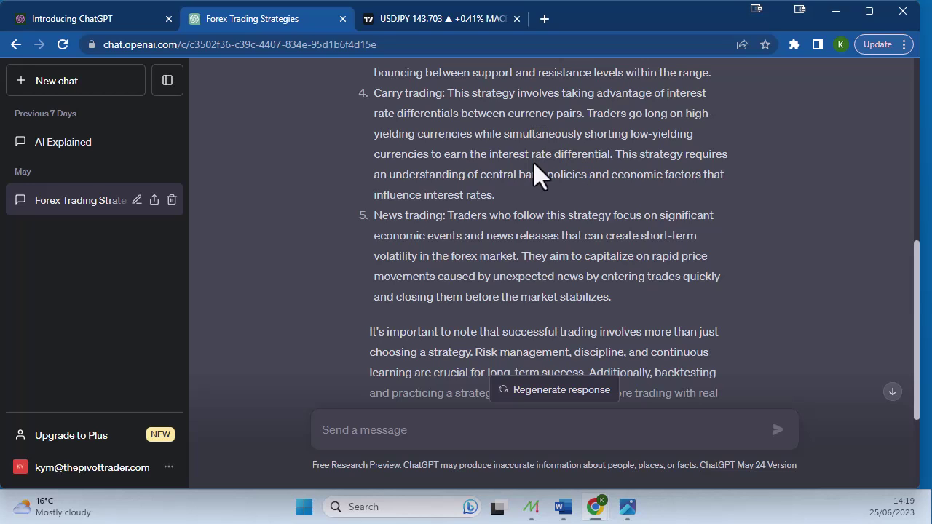
scroll(610, 190, "down", 1)
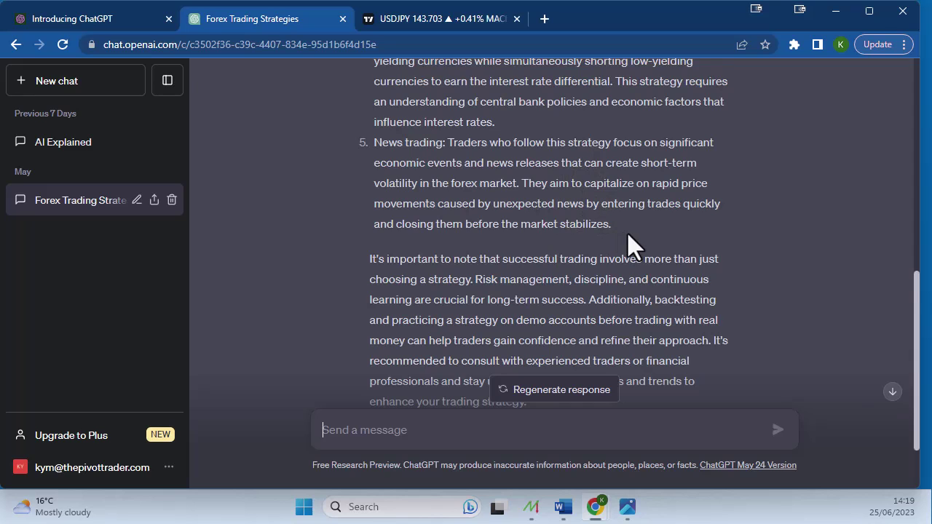
scroll(627, 232, "down", 2)
scroll(628, 233, "up", 1)
scroll(628, 233, "up", 1)
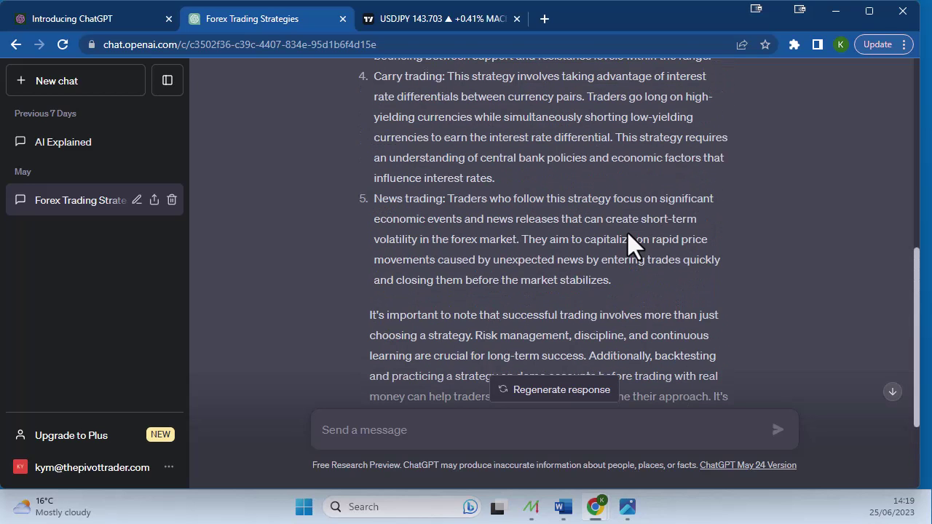
scroll(627, 232, "down", 2)
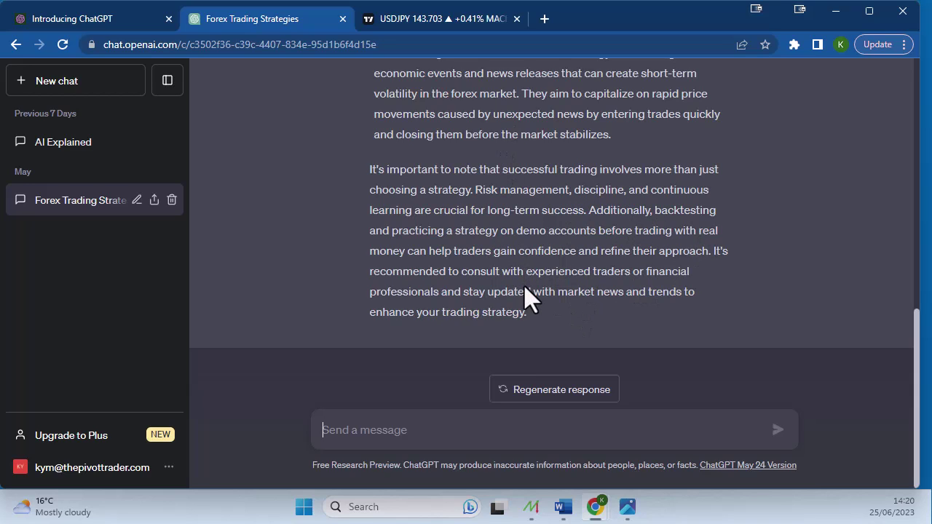
scroll(524, 286, "up", 10)
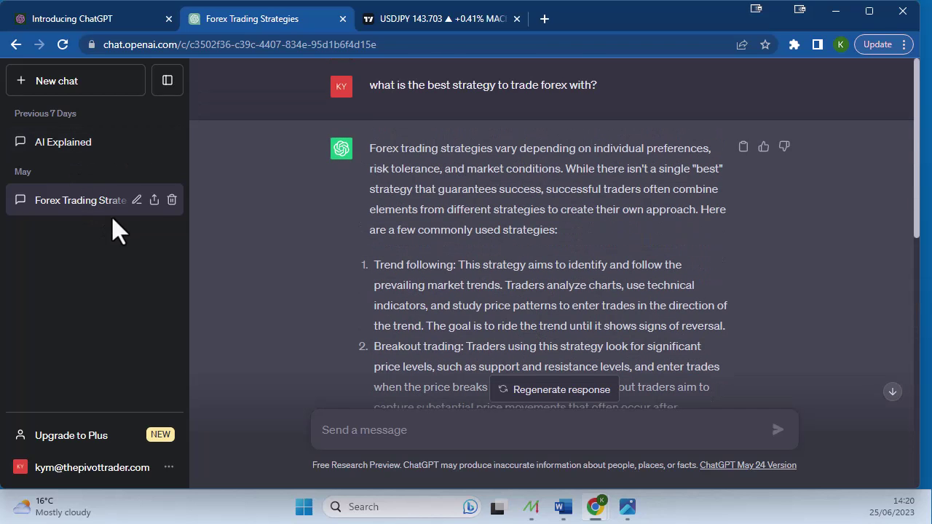
Start a new chat and send the prompt 'Give me a simple pinescript strategy'
left_click(78, 80)
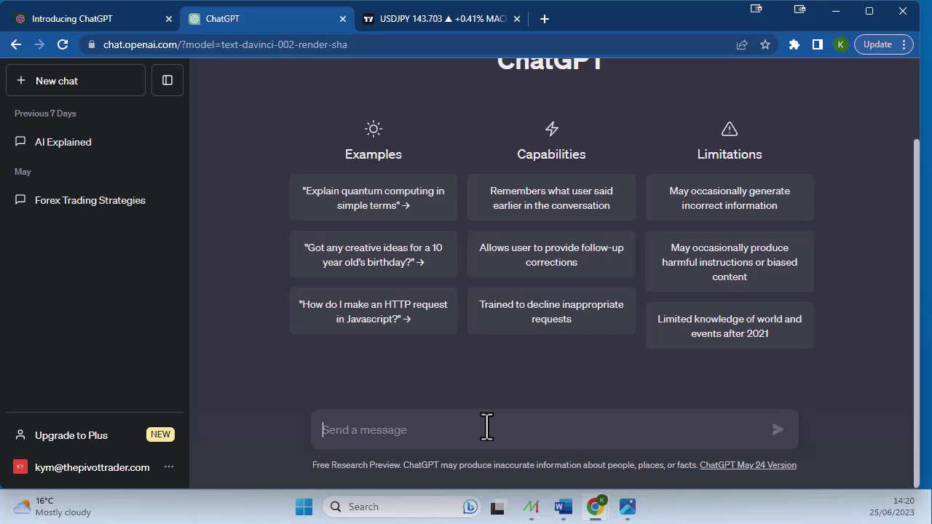
type("Gi")
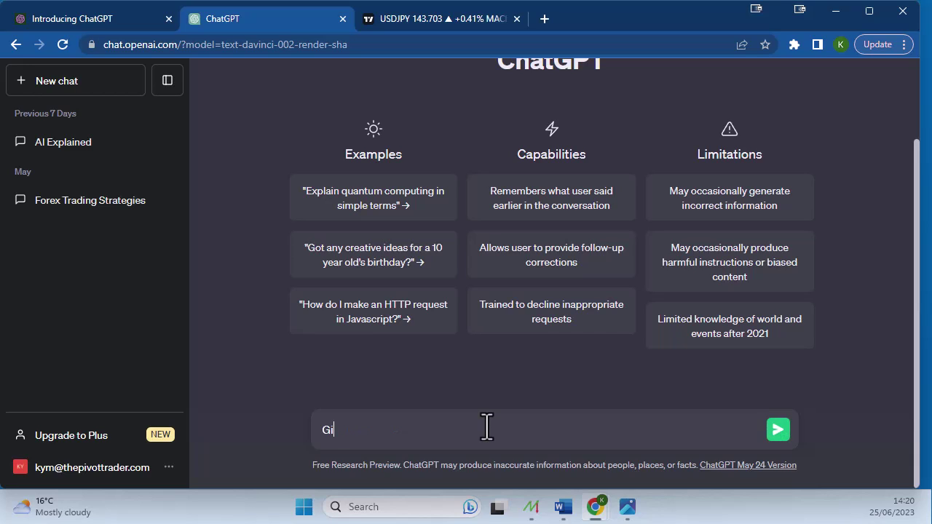
type("ve me a strategy that")
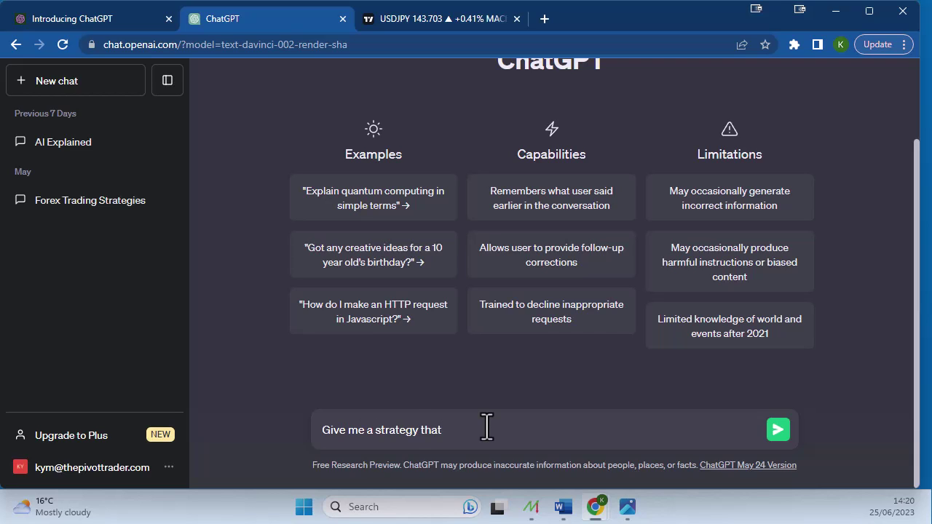
key("BackSpace")
key("BackSpace")
key("BackSpace")
key("BackSpace")
key("BackSpace")
key("BackSpace")
key("BackSpace")
key("BackSpace")
key("BackSpace")
key("BackSpace")
key("BackSpace")
key("BackSpace")
type("pin")
type("script s")
key("BackSpace")
key("BackSpace")
key("BackSpace")
key("BackSpace")
key("BackSpace")
key("BackSpace")
key("BackSpace")
key("BackSpace")
type("escript stragg")
key("BackSpace")
key("BackSpace")
type("teg")
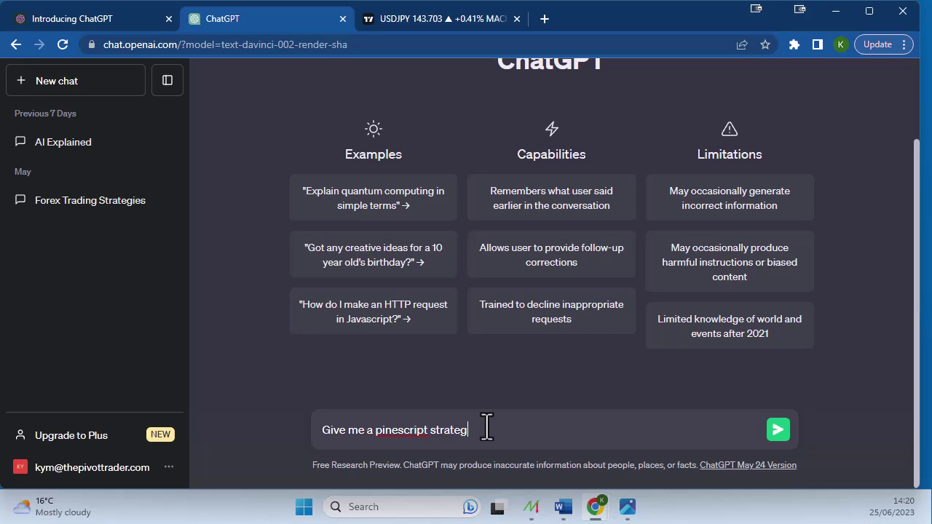
type("y")
left_click(377, 434)
type("simple")
left_click(778, 430)
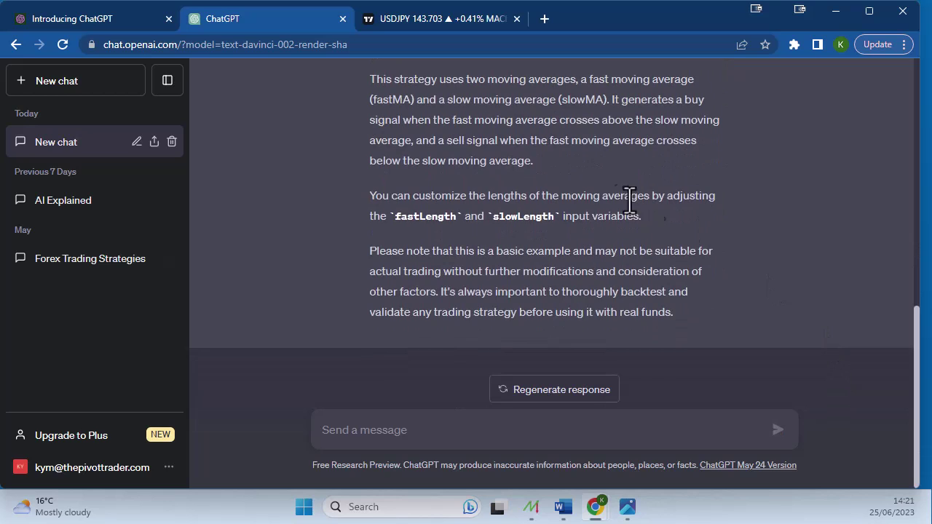
Read through the Moving Average Crossover reply and copy its Pine Script code block
scroll(596, 199, "up", 8)
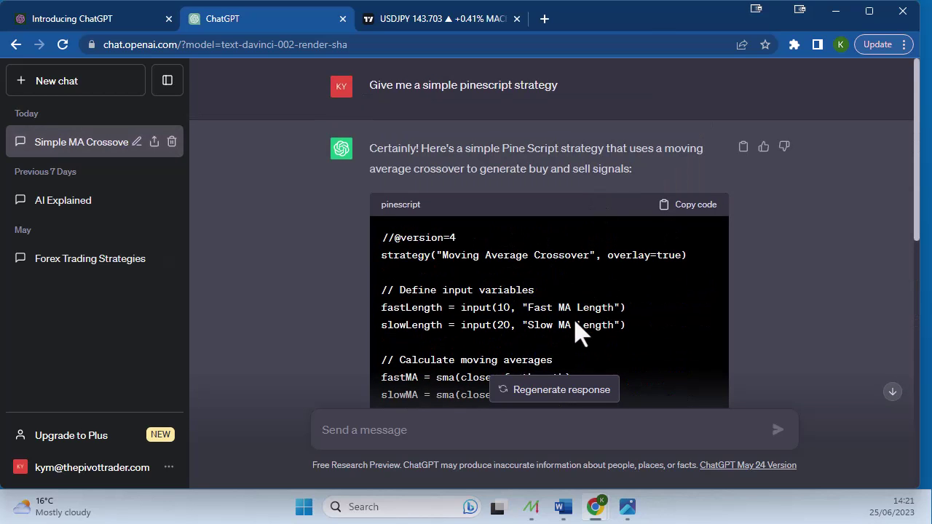
scroll(700, 342, "down", 2)
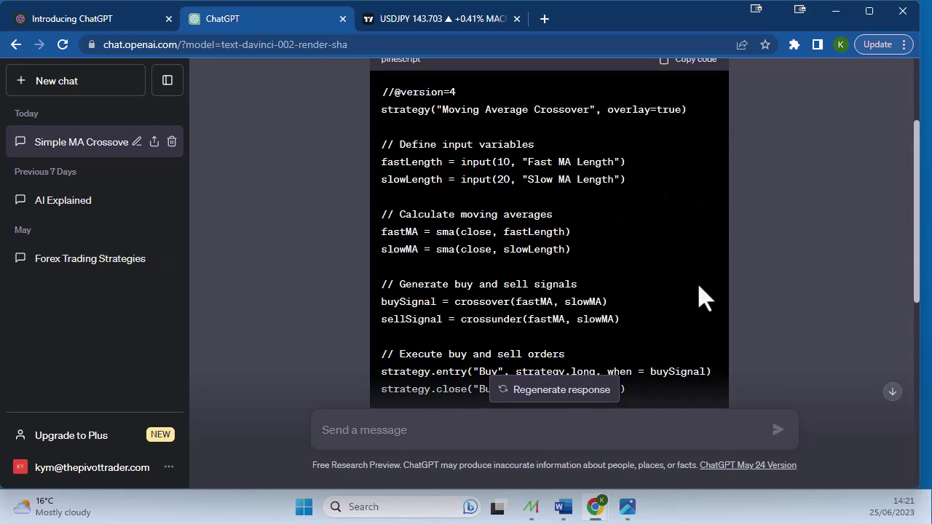
scroll(705, 295, "down", 2)
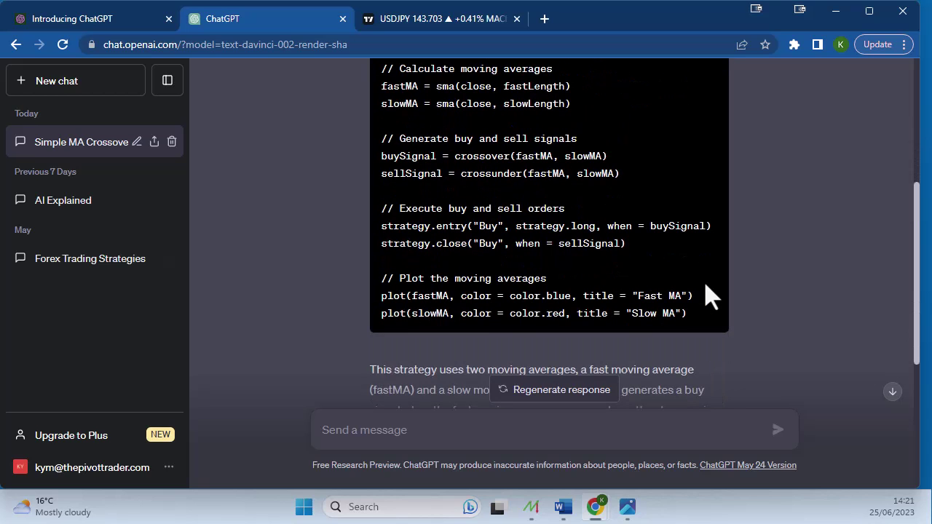
scroll(709, 295, "up", 2)
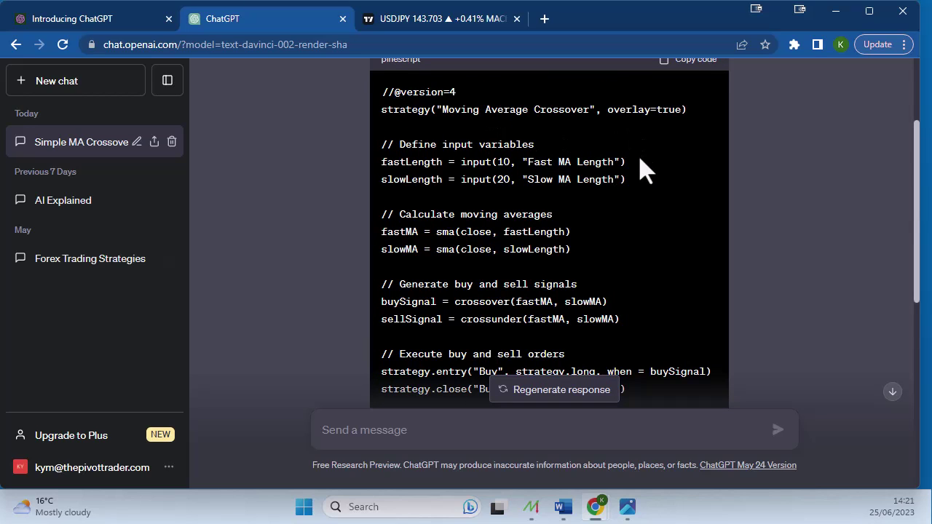
scroll(640, 169, "down", 1)
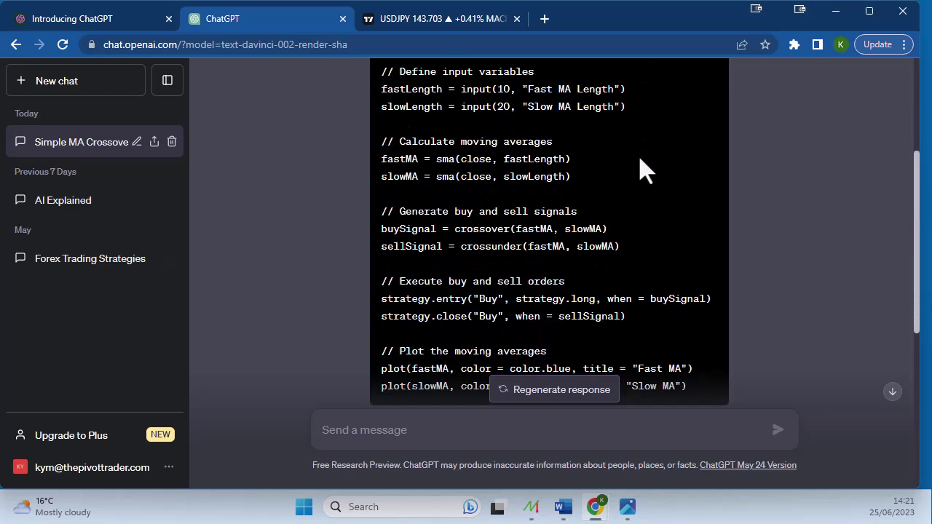
scroll(644, 170, "down", 1)
scroll(644, 171, "up", 4)
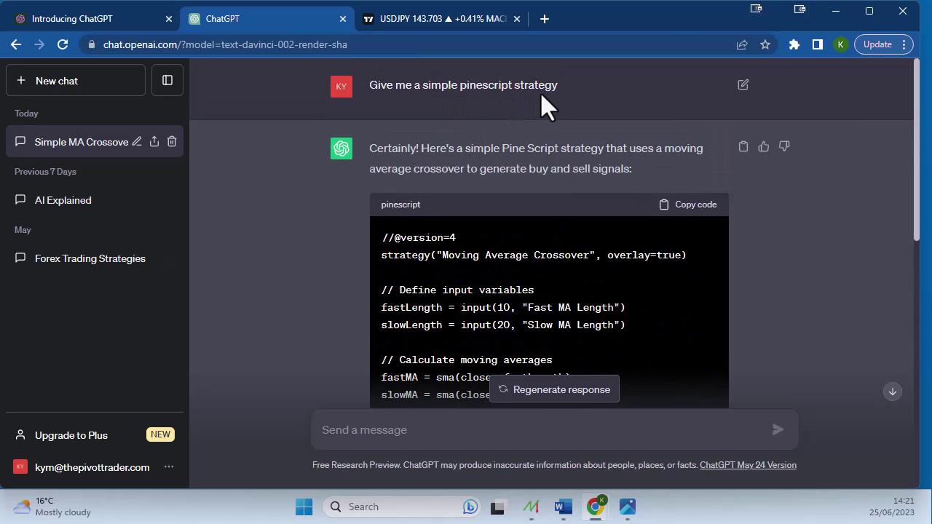
scroll(545, 102, "down", 3)
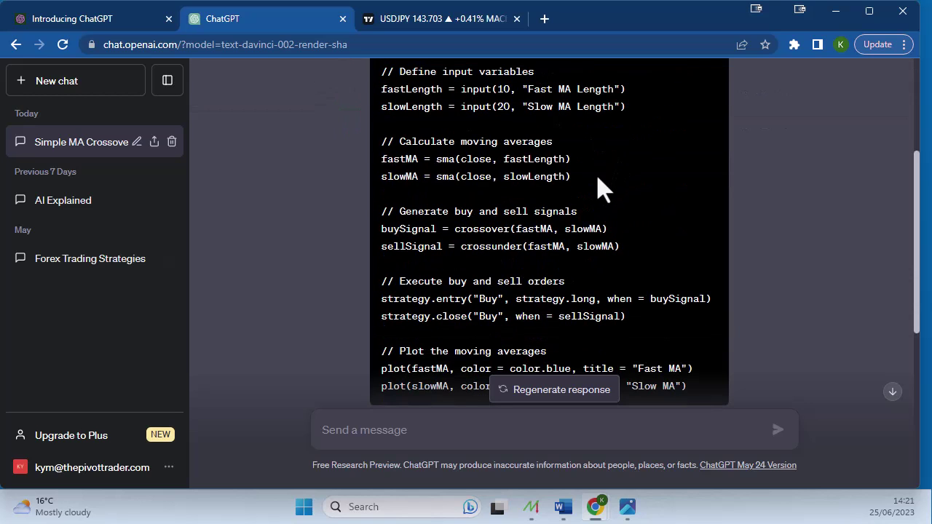
scroll(599, 259, "down", 2)
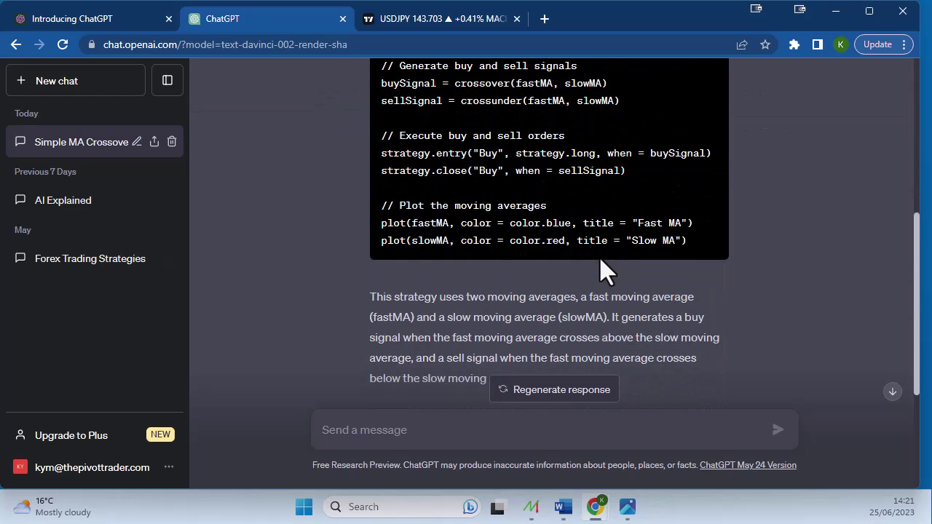
scroll(600, 260, "down", 2)
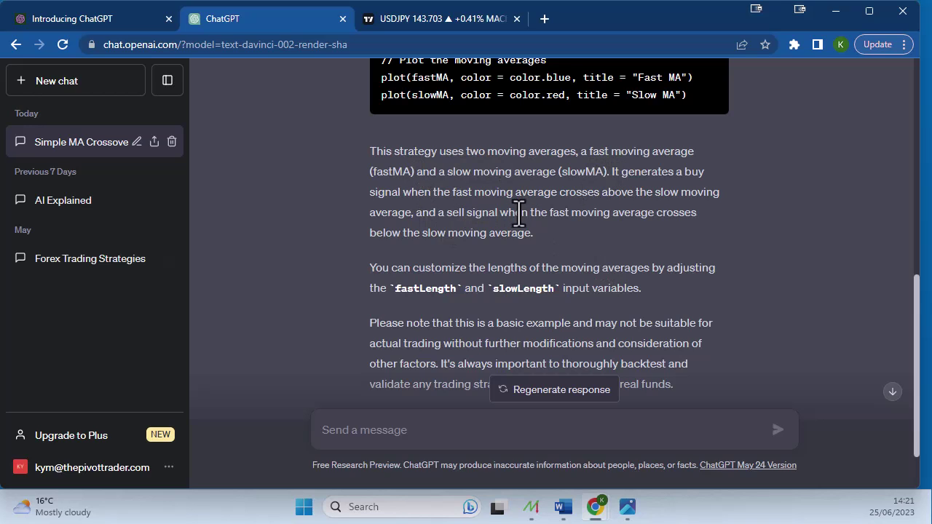
scroll(536, 231, "down", 1)
scroll(535, 230, "down", 1)
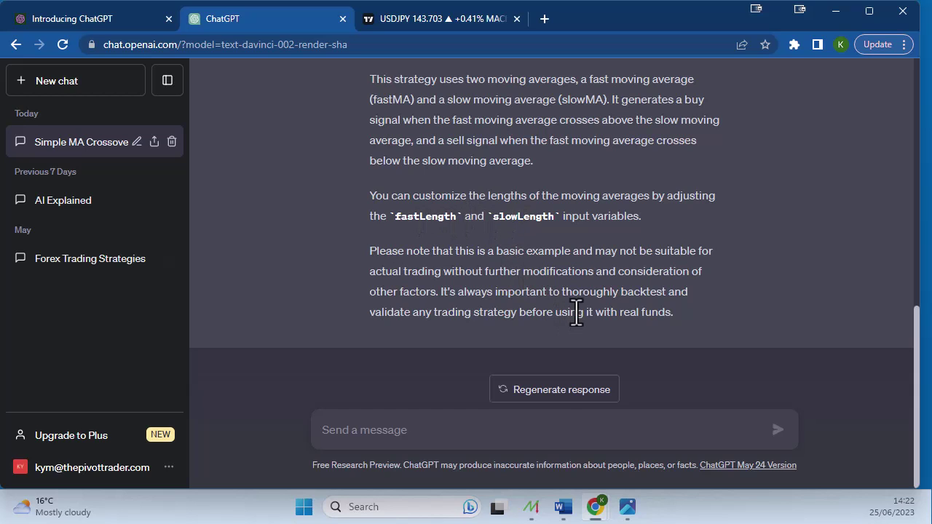
scroll(641, 320, "up", 10)
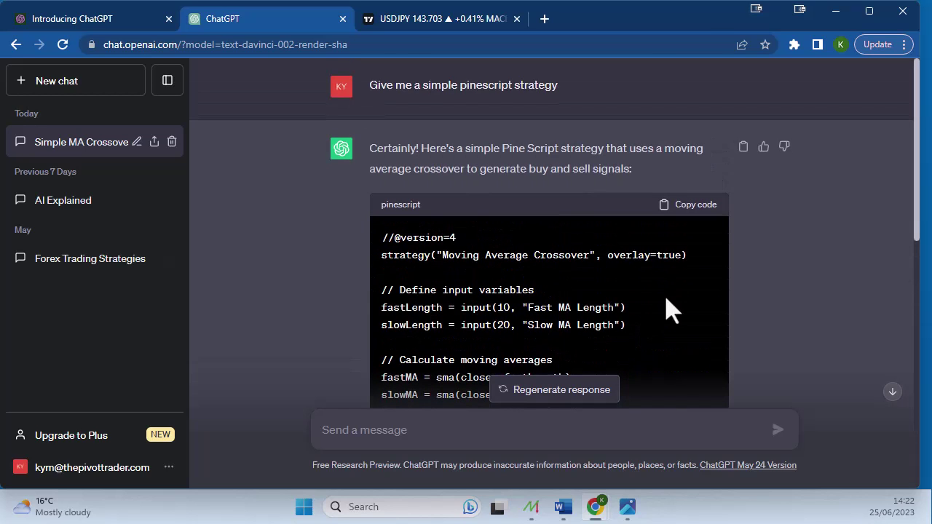
left_click(681, 205)
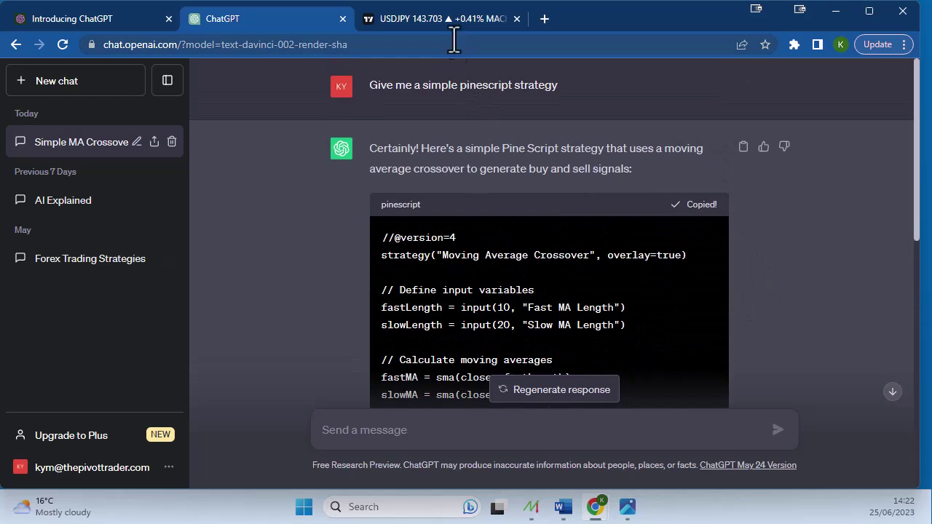
Switch to the TradingView USDJPY chart and bring up the Pine Editor
left_click(434, 18)
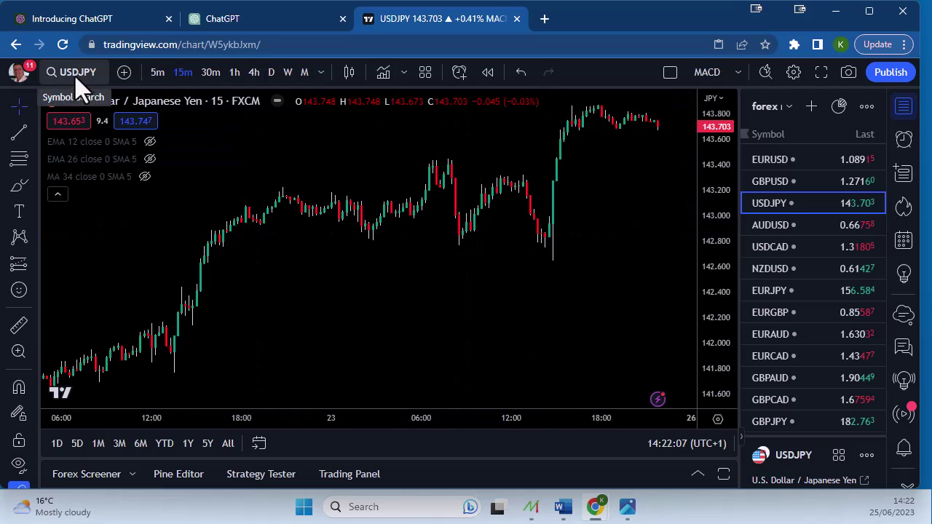
left_click(171, 471)
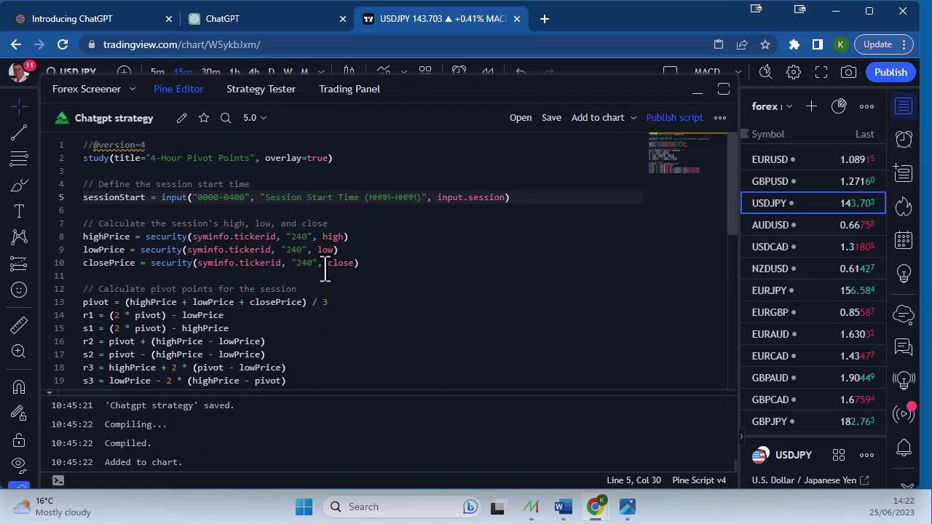
scroll(310, 226, "down", 2)
scroll(310, 227, "down", 3)
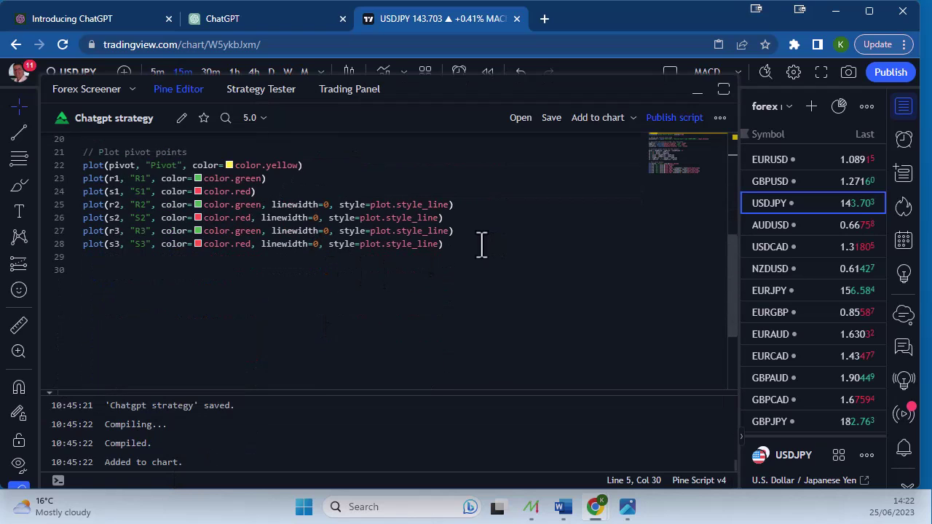
scroll(431, 243, "up", 1)
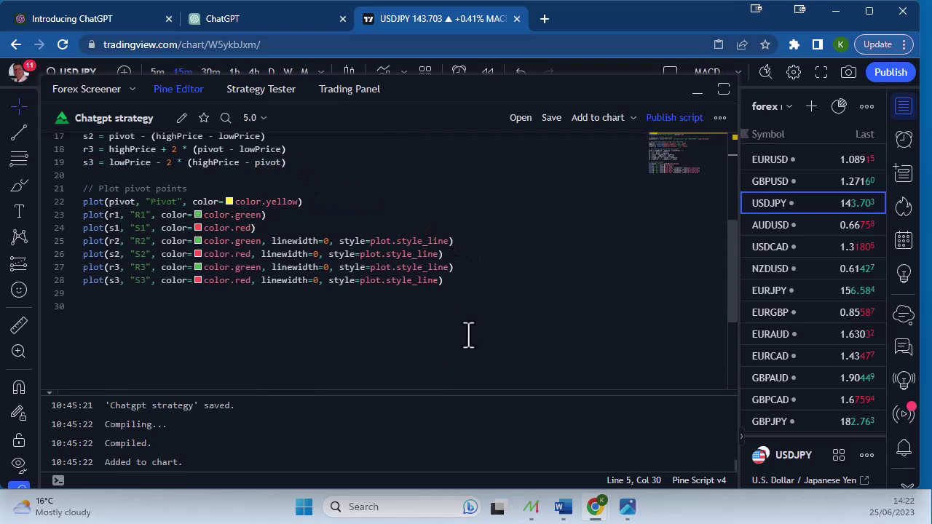
Replace the old 4-Hour Pivot Points code with the pasted Moving Average Crossover code
left_click(458, 294)
left_click_drag(458, 294, 42, 129)
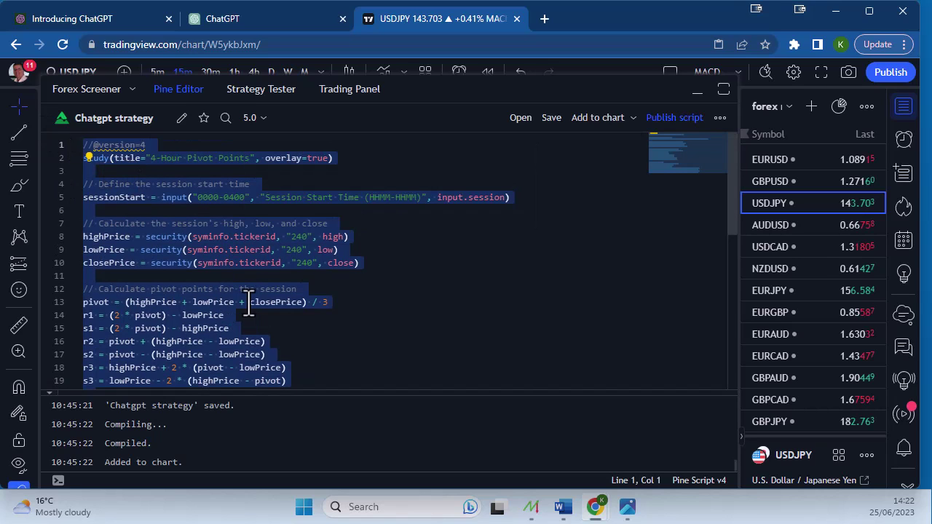
key("BackSpace")
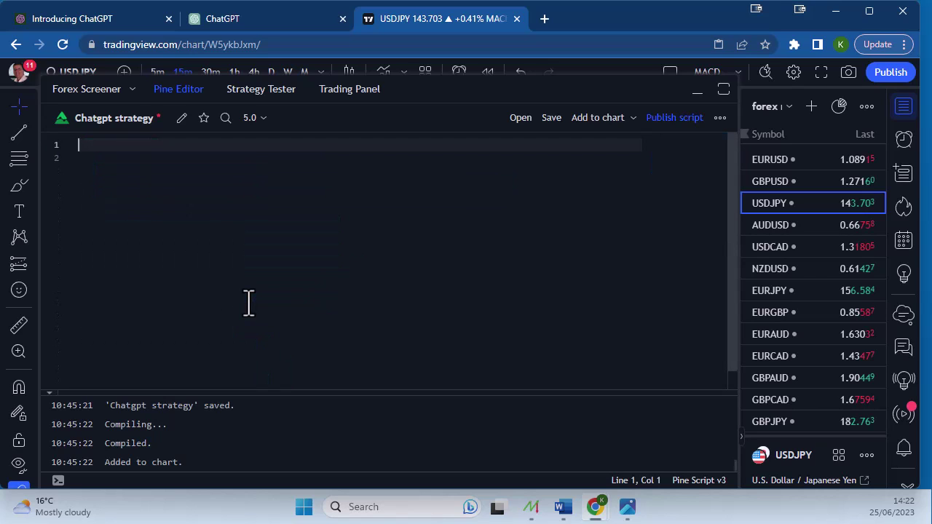
key("ctrl+v")
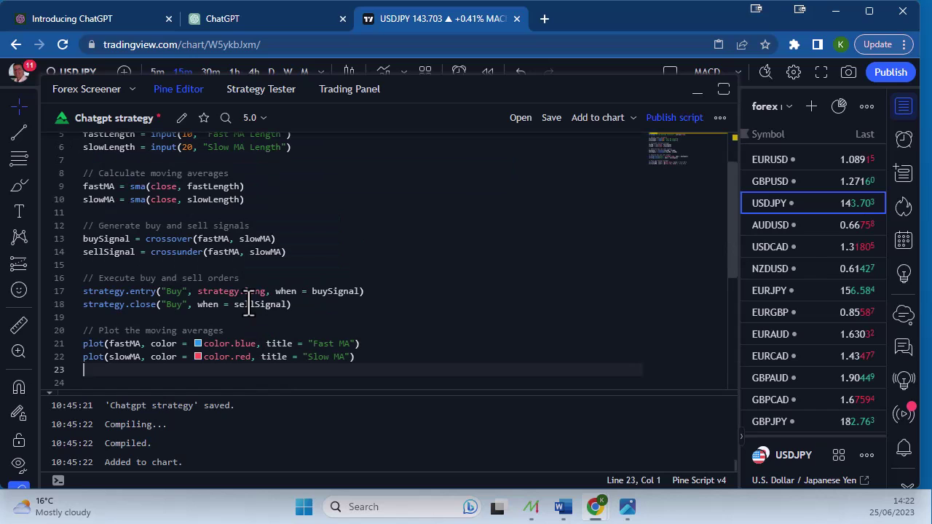
scroll(416, 324, "down", 2)
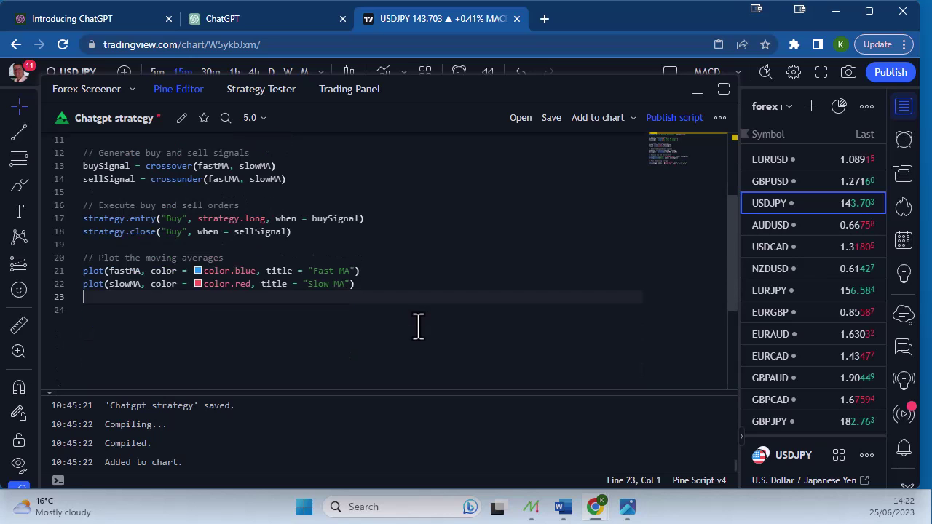
scroll(418, 327, "up", 3)
scroll(418, 326, "up", 1)
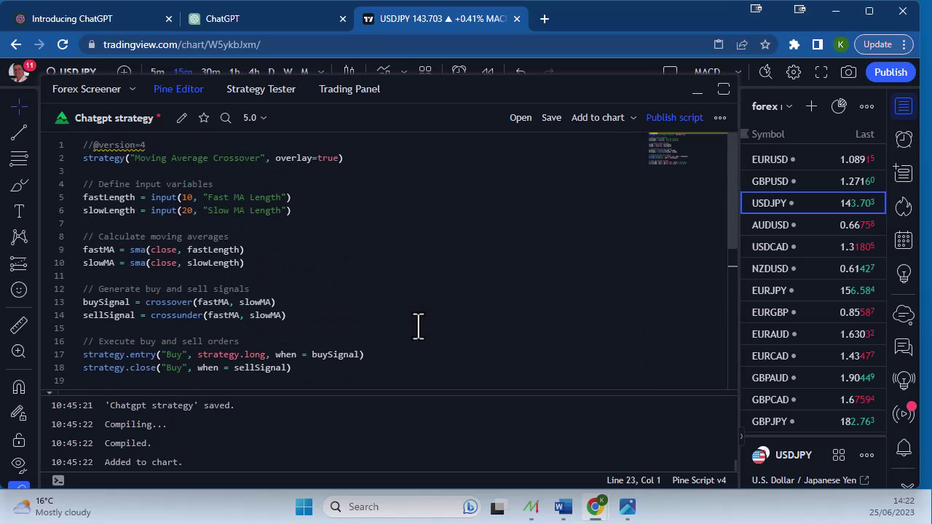
Add the strategy to the USDJPY chart, yielding 566 trades and -0.80 JPY net profit
left_click(602, 120)
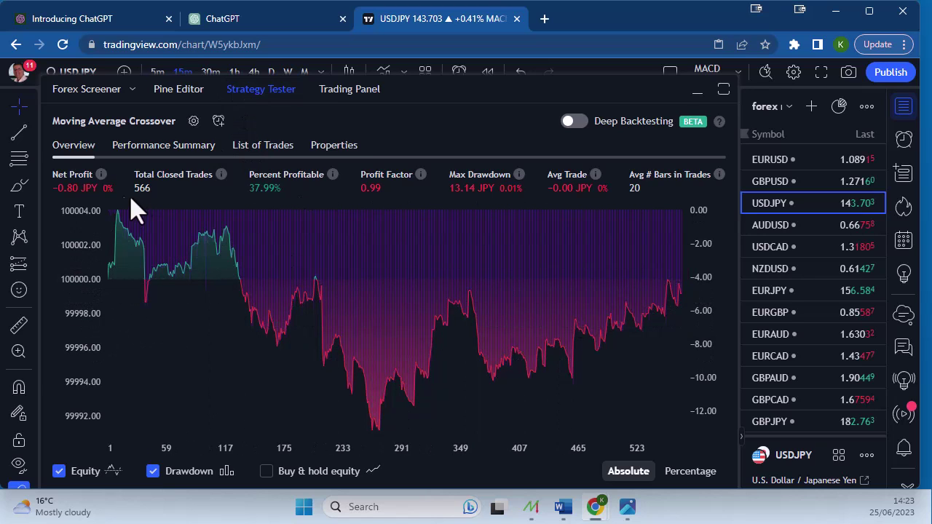
Switch the chart to EURUSD, showing 558 closed trades and 0.04 USD net profit
left_click(776, 165)
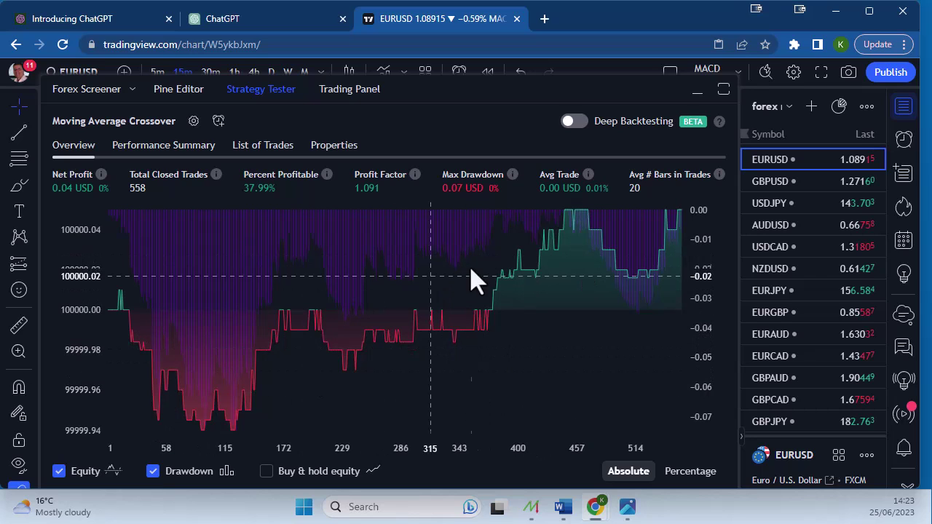
Compare daily, weekly and monthly EURUSD results, settling on weekly: 65 trades, 1.25 USD
left_click(271, 73)
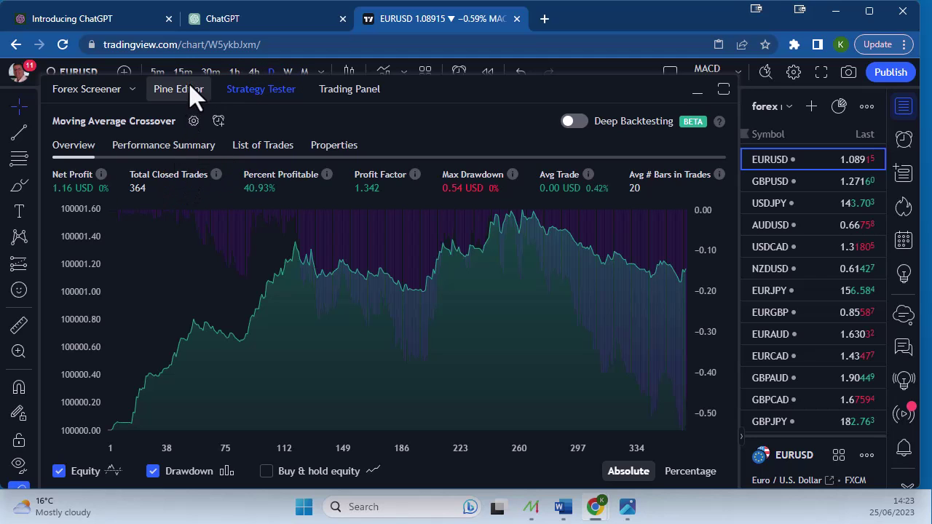
left_click(285, 71)
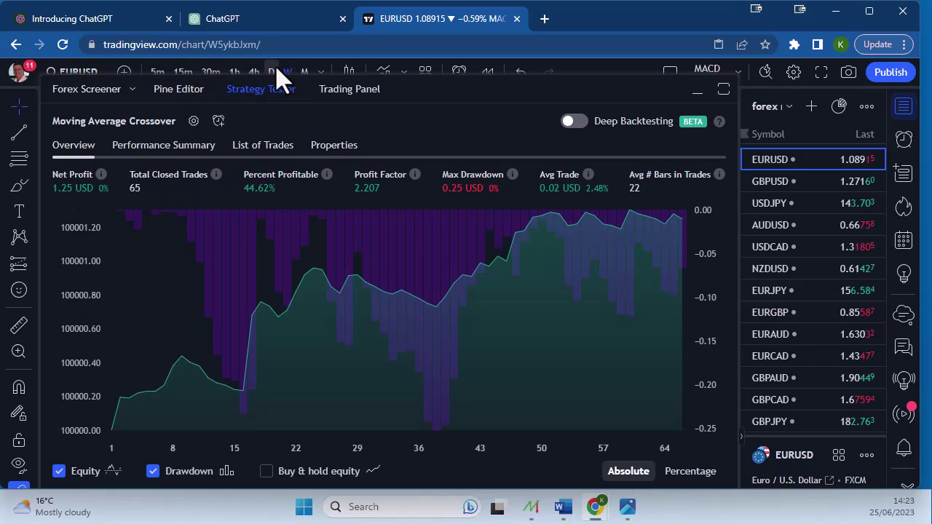
left_click(274, 67)
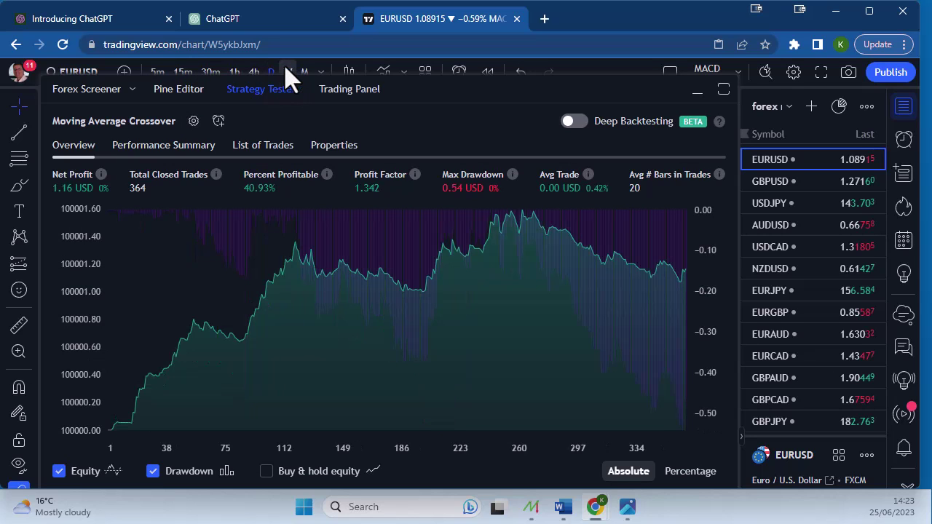
left_click(289, 72)
left_click(307, 72)
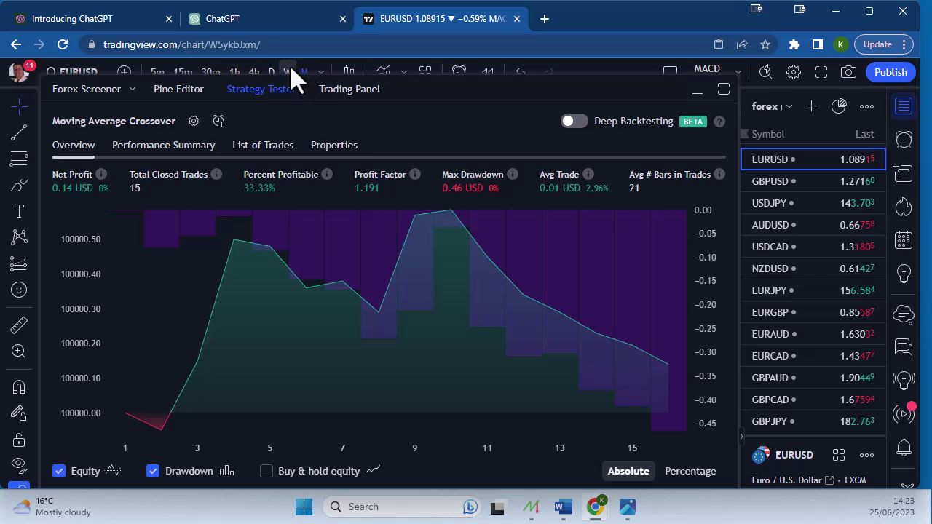
left_click(289, 73)
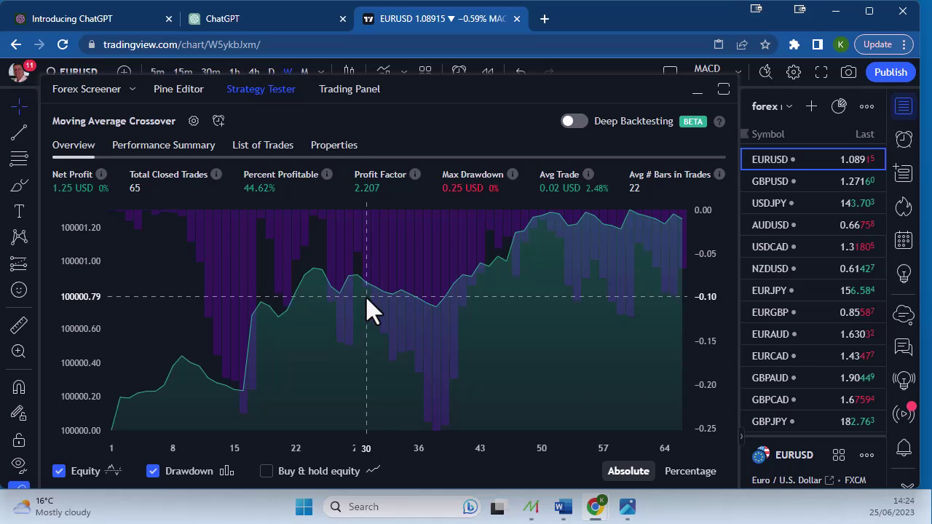
Check backtests on GBPUSD, USDJPY, AUDUSD, USDCAD and NZDUSD, then return to ChatGPT
left_click(771, 190)
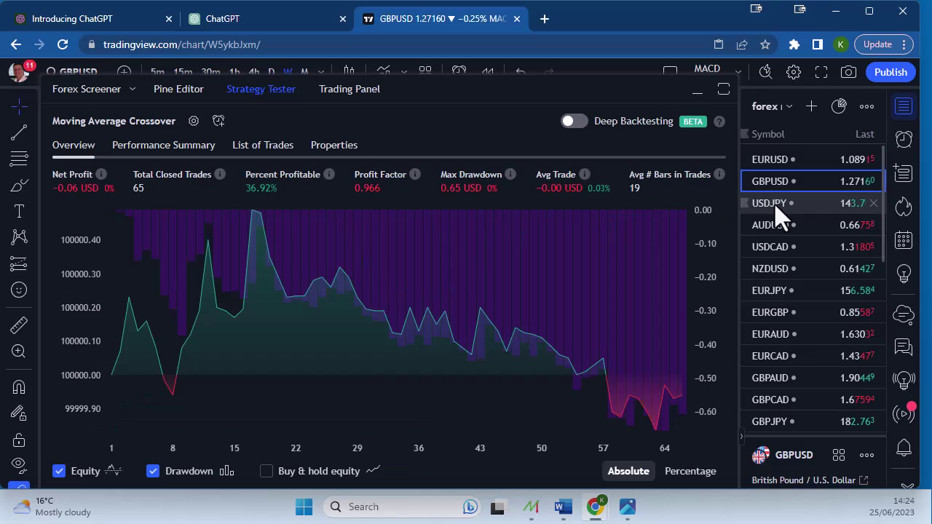
left_click(776, 205)
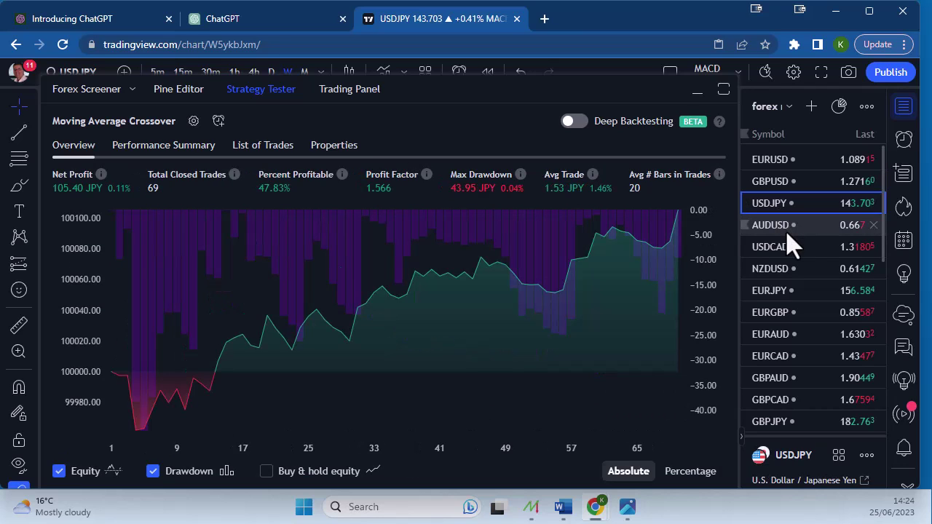
left_click(784, 227)
left_click(778, 205)
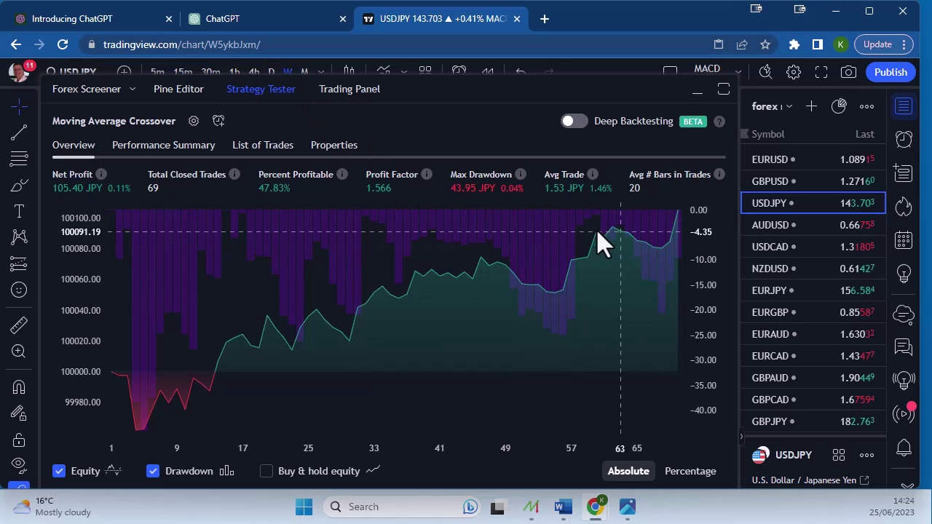
left_click(779, 223)
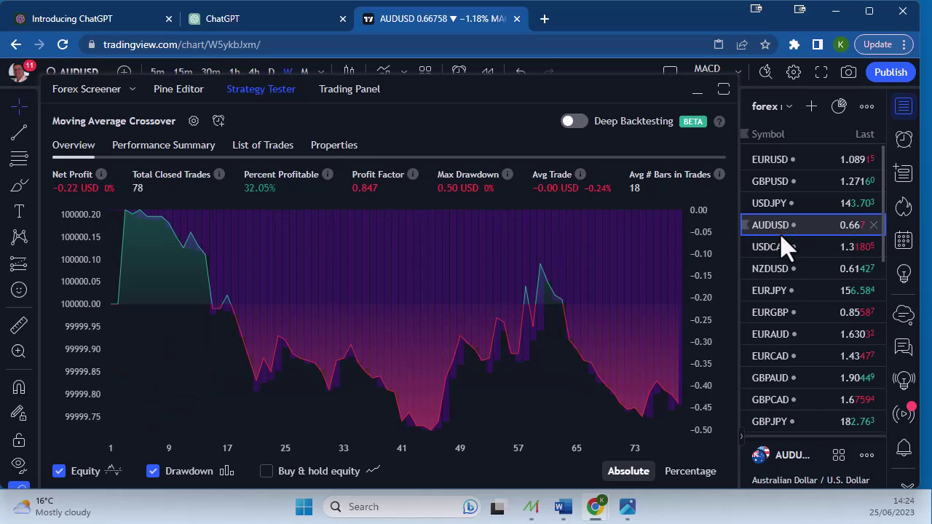
left_click(786, 253)
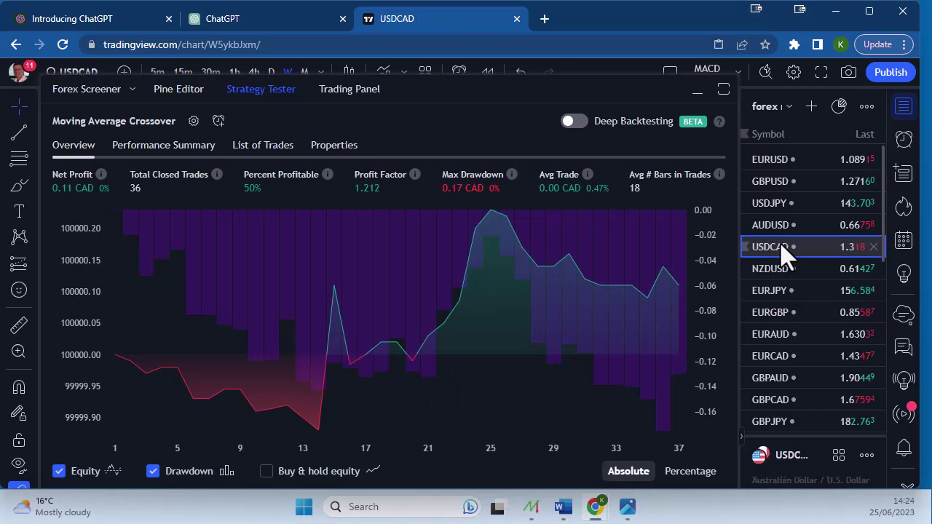
left_click(787, 270)
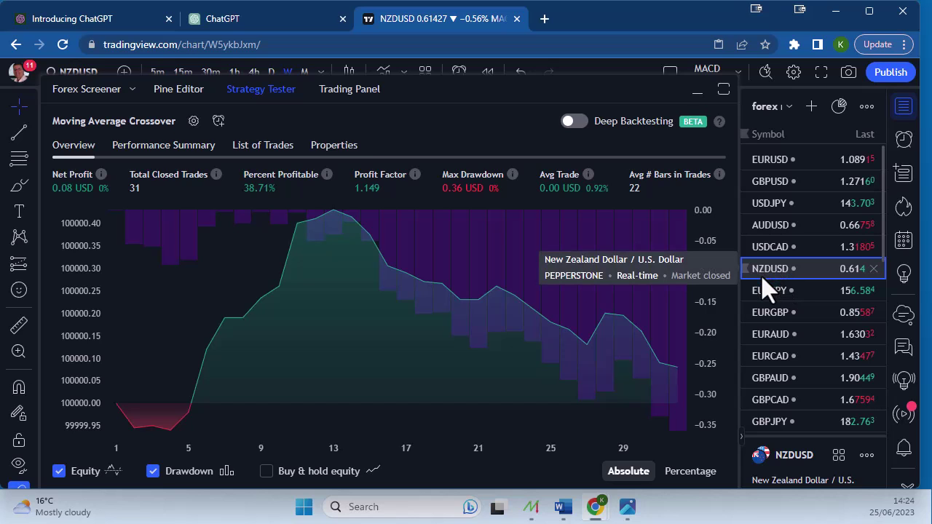
left_click(249, 21)
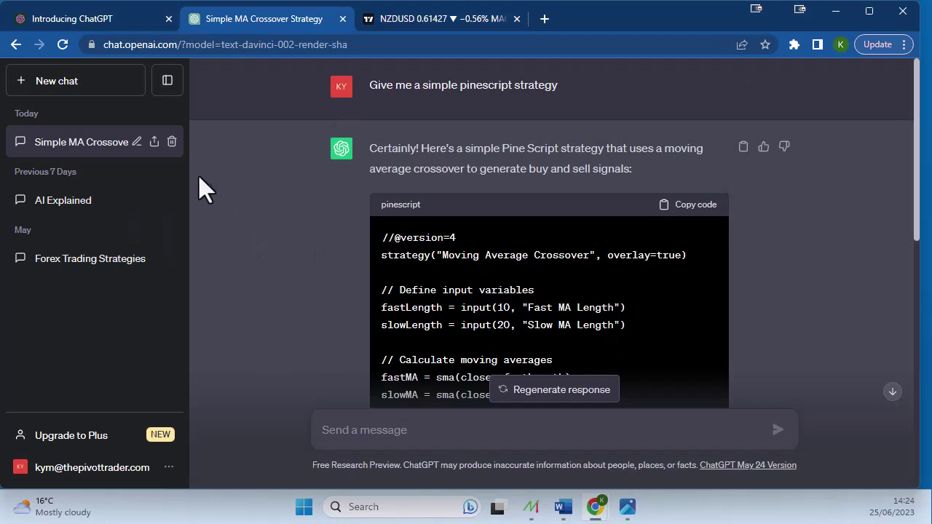
In a new ChatGPT chat, send 'give me a profitable breakout strategy in pinescript'
left_click(82, 88)
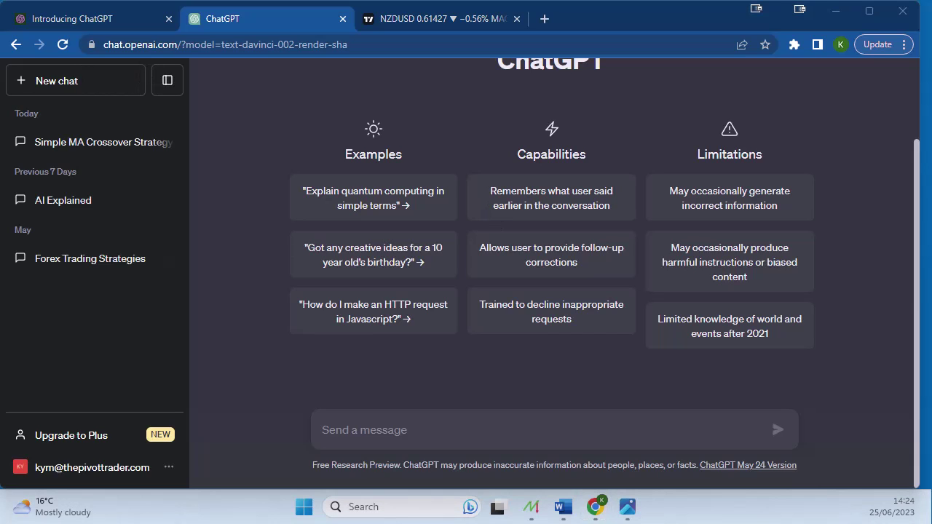
left_click(368, 435)
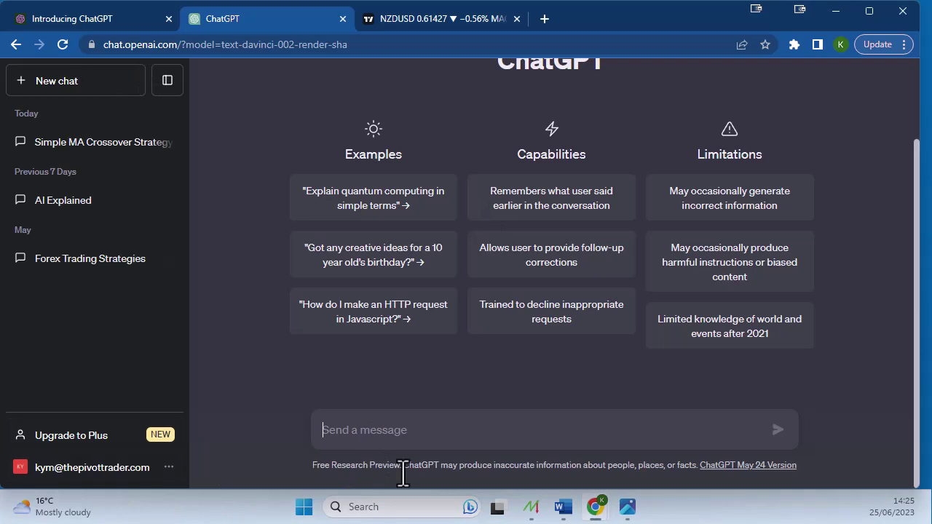
type("give me aq")
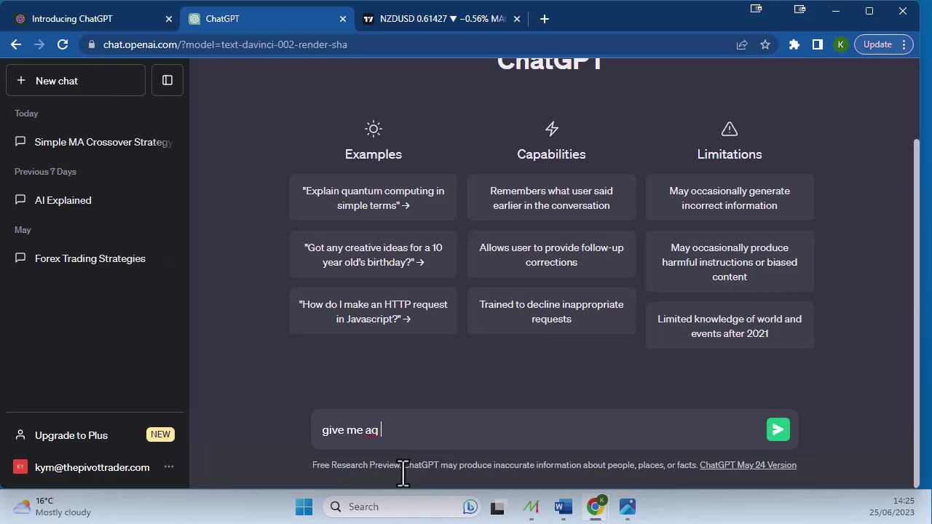
key("BackSpace")
key("BackSpace")
type("break")
key("BackSpace")
key("BackSpace")
key("BackSpace")
key("BackSpace")
type("profitable brea")
key("BackSpace")
type("akout ")
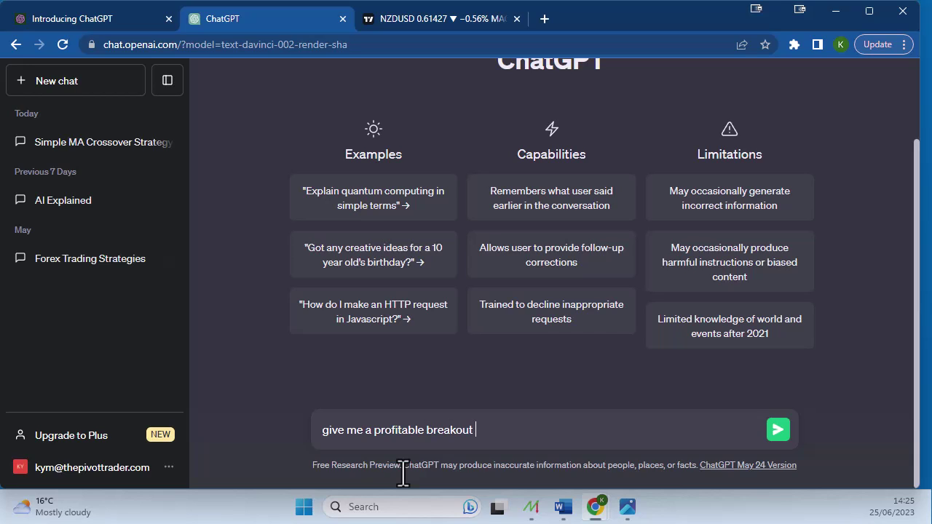
type("strategy in pinescript")
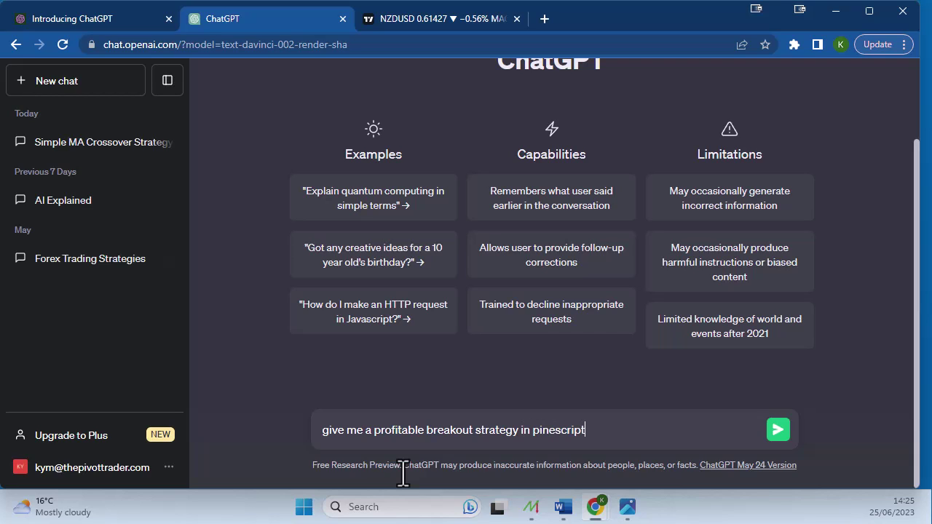
key("Return")
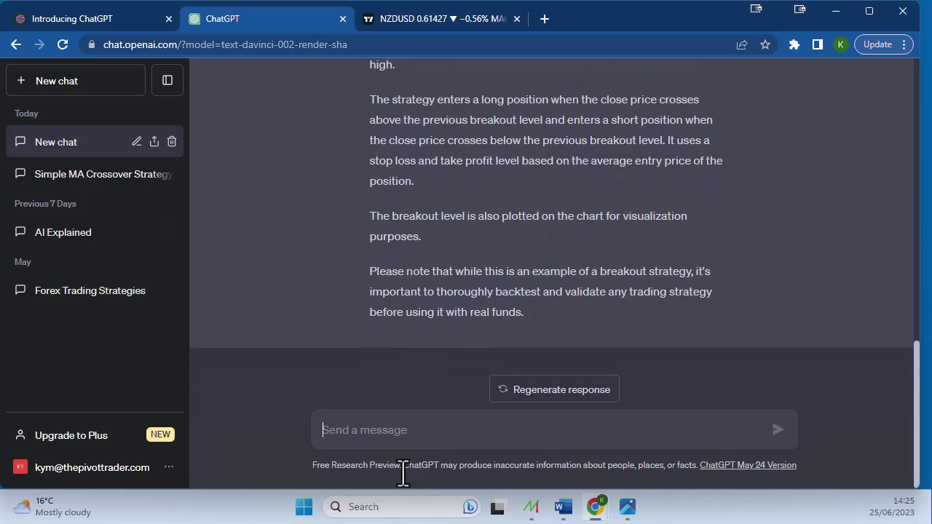
Scroll through ChatGPT's Breakout Strategy answer and copy its Pine Script code block
scroll(728, 268, "up", 6)
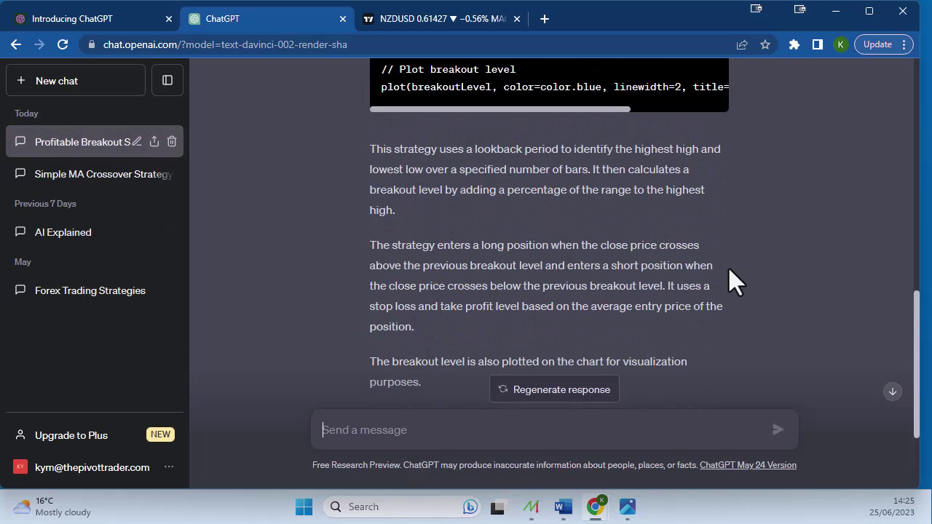
scroll(611, 207, "up", 3)
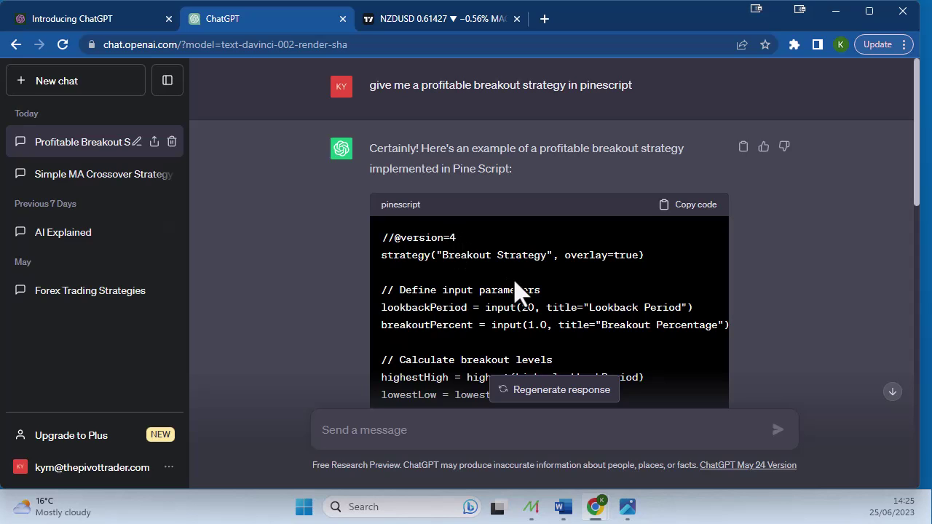
scroll(597, 308, "down", 1)
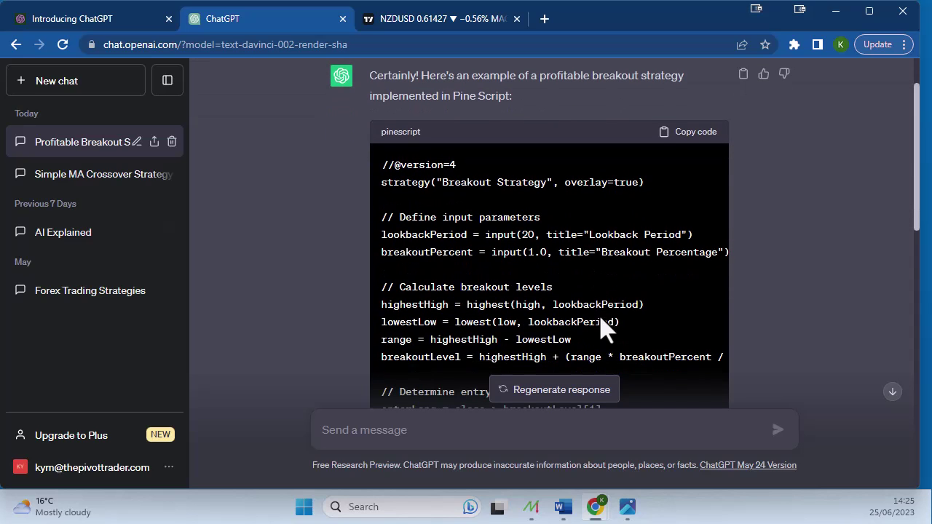
scroll(666, 301, "down", 2)
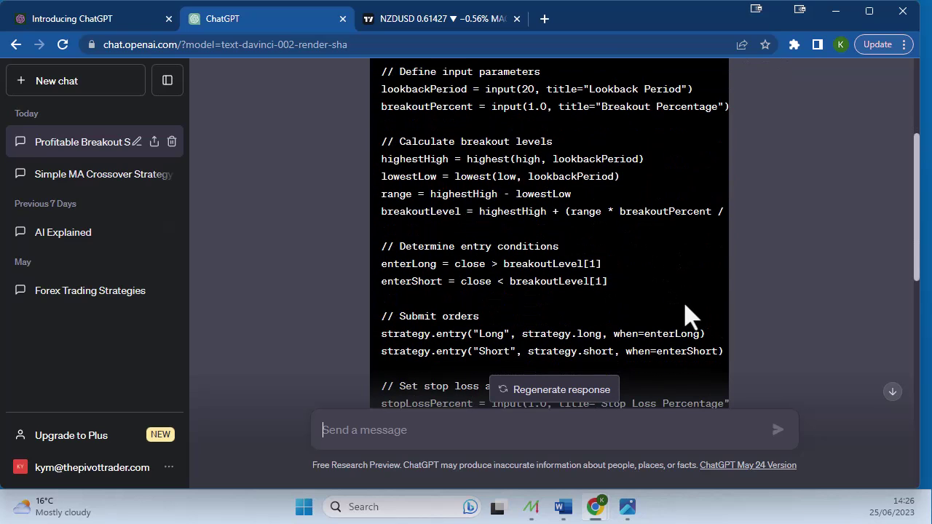
scroll(736, 291, "up", 3)
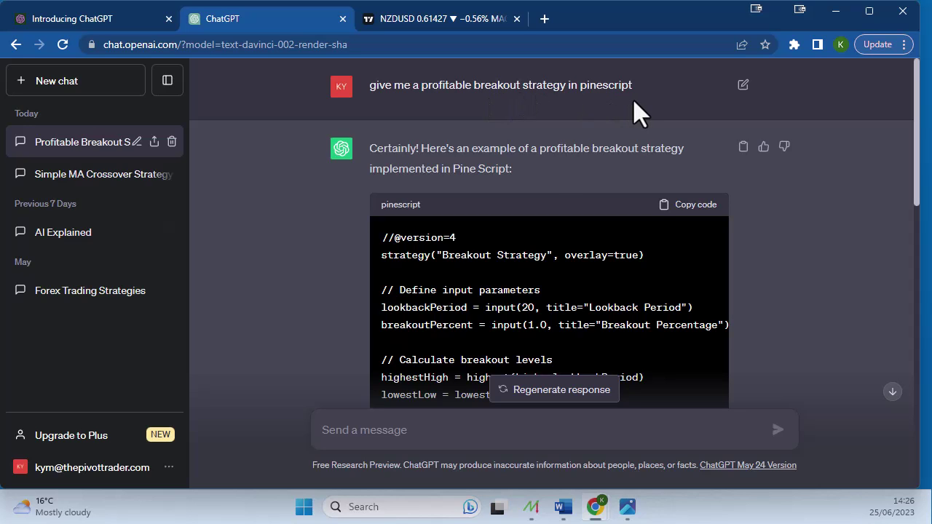
scroll(578, 288, "down", 3)
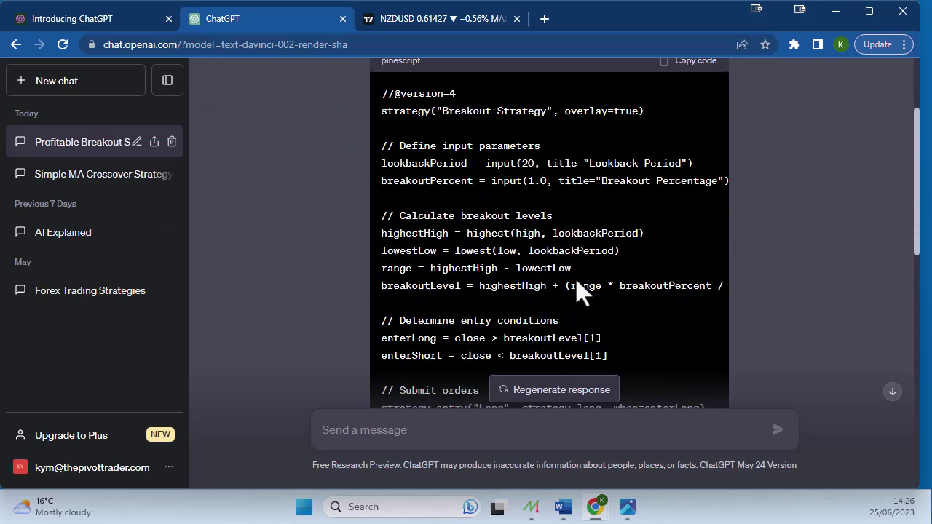
scroll(579, 284, "up", 3)
left_click(693, 206)
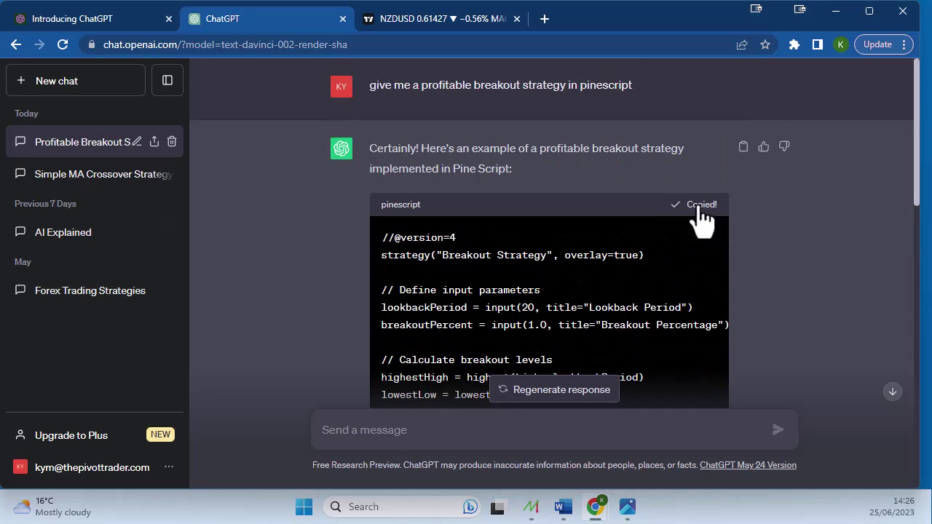
Replace the moving-average script in Pine Editor with the breakout code and add it to the NZDUSD chart
left_click(434, 22)
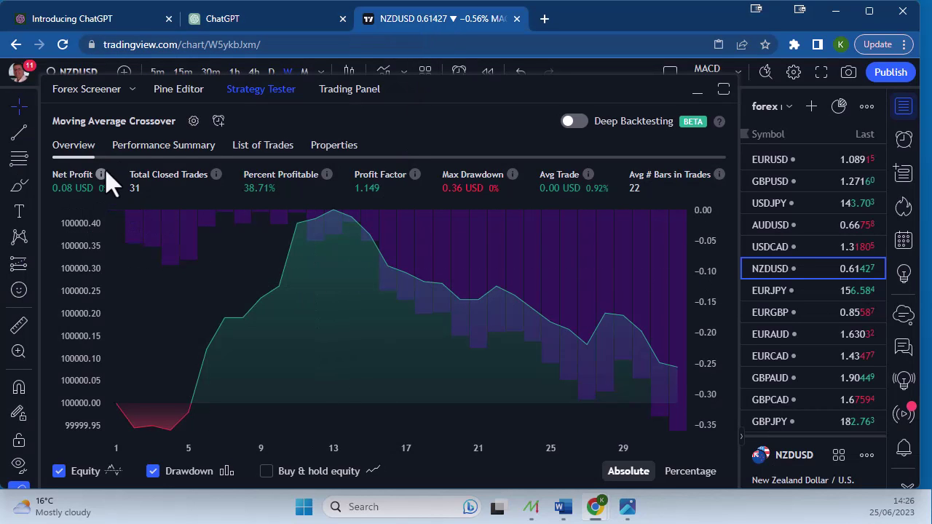
left_click(169, 93)
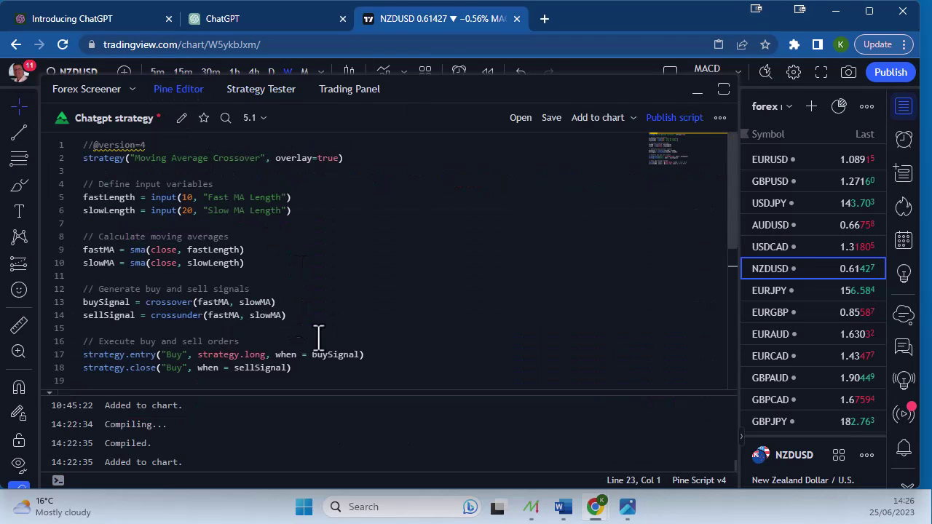
scroll(320, 335, "down", 3)
left_click_drag(369, 328, 33, 113)
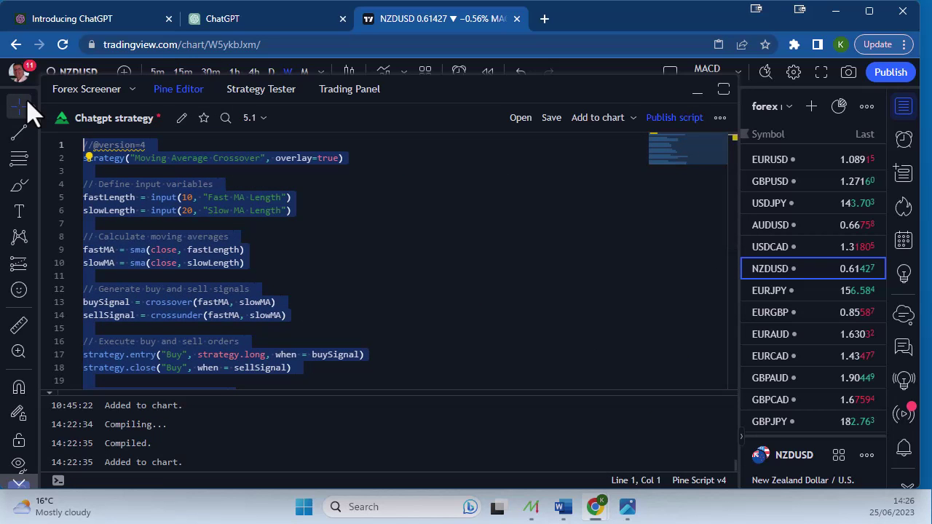
key("BackSpace")
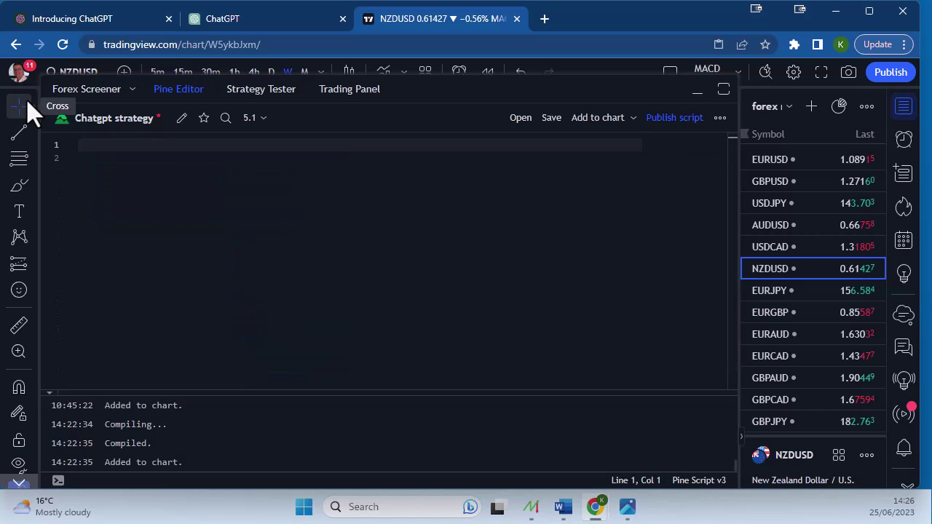
key("ctrl+v")
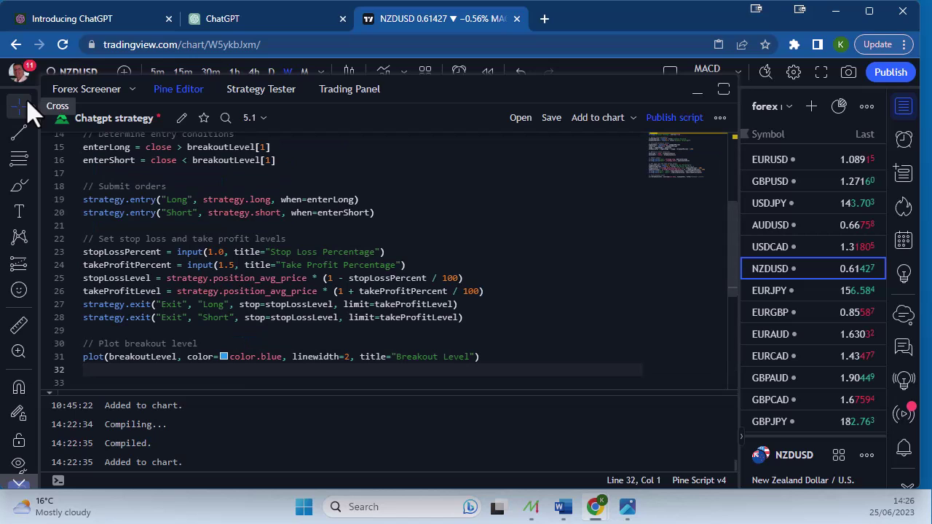
left_click(598, 119)
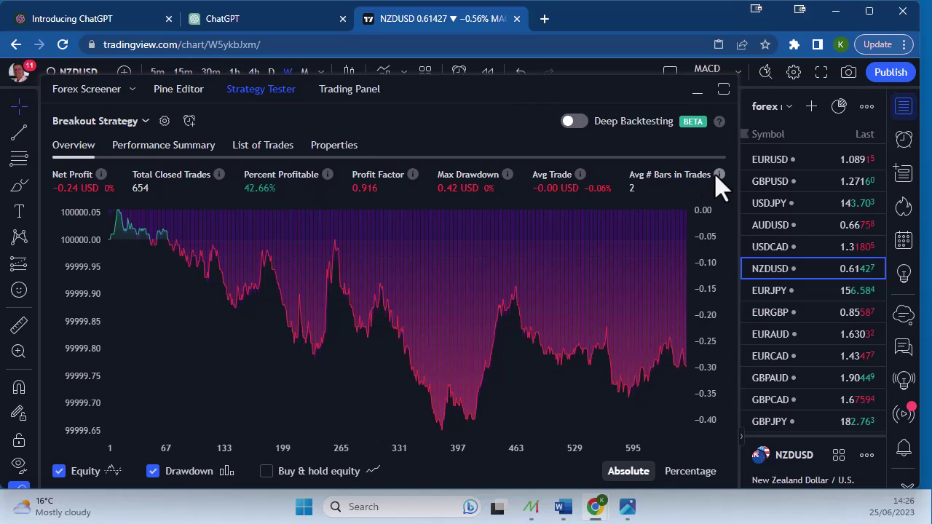
Backtest the breakout strategy on EURUSD, GBPUSD, USDJPY, AUDUSD and USDCAD, then return to ChatGPT
left_click(764, 161)
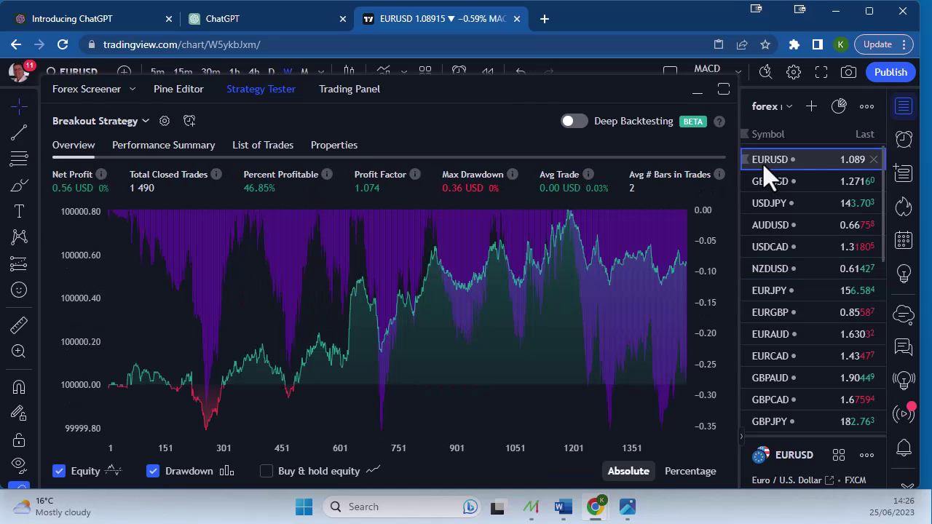
left_click(773, 182)
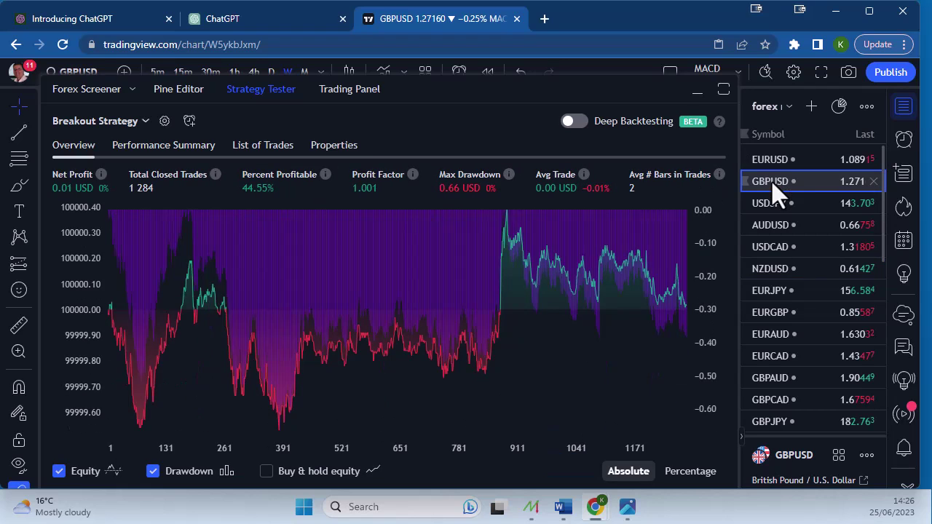
left_click(776, 205)
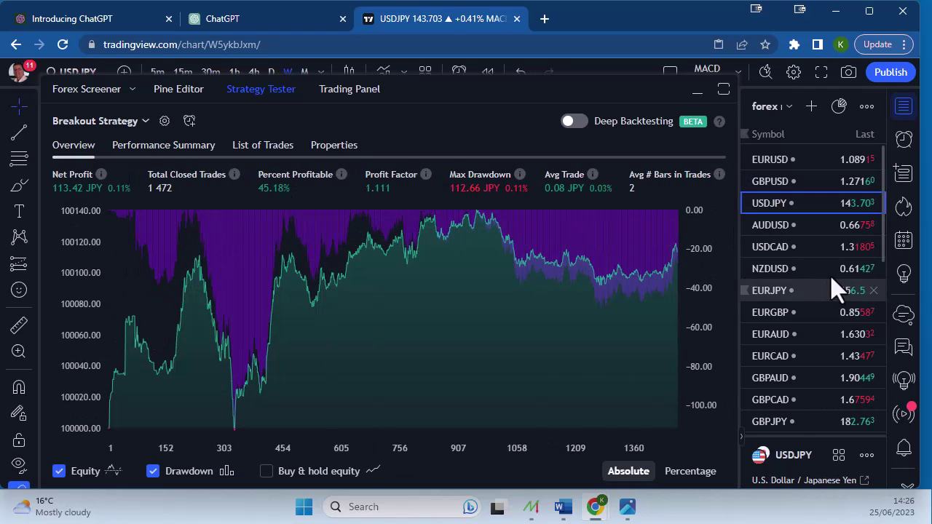
left_click(784, 230)
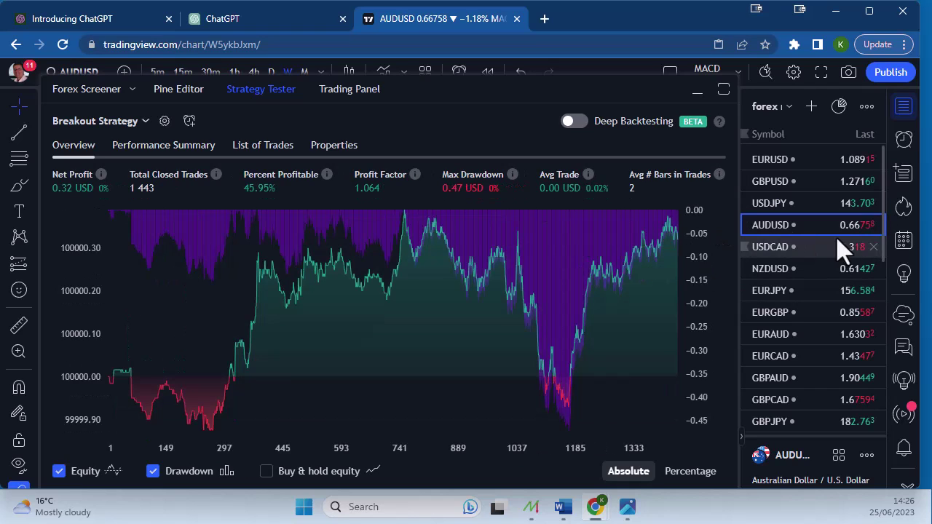
left_click(812, 257)
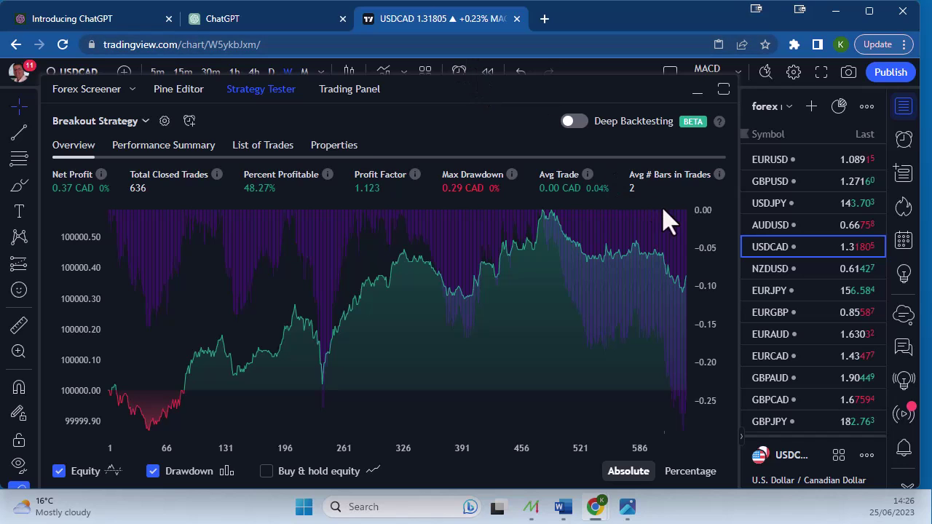
left_click(235, 19)
scroll(735, 338, "down", 3)
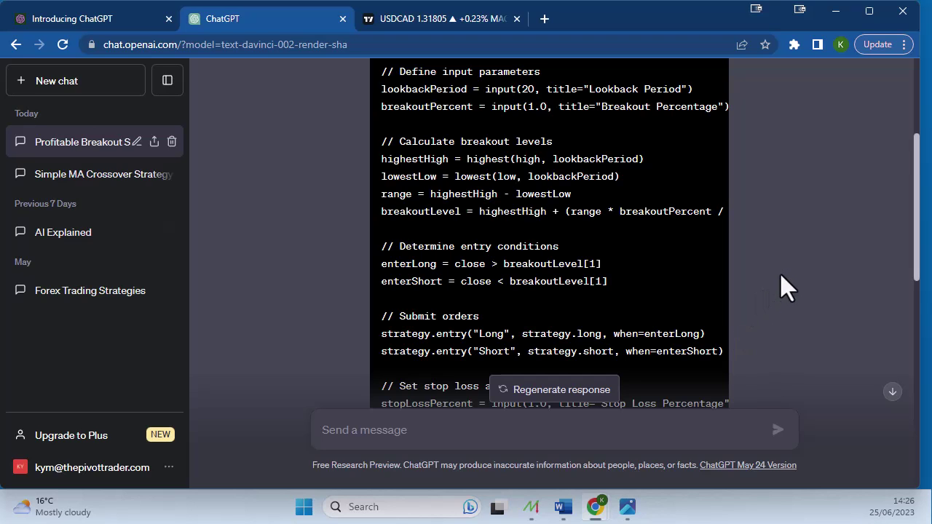
scroll(780, 276, "down", 2)
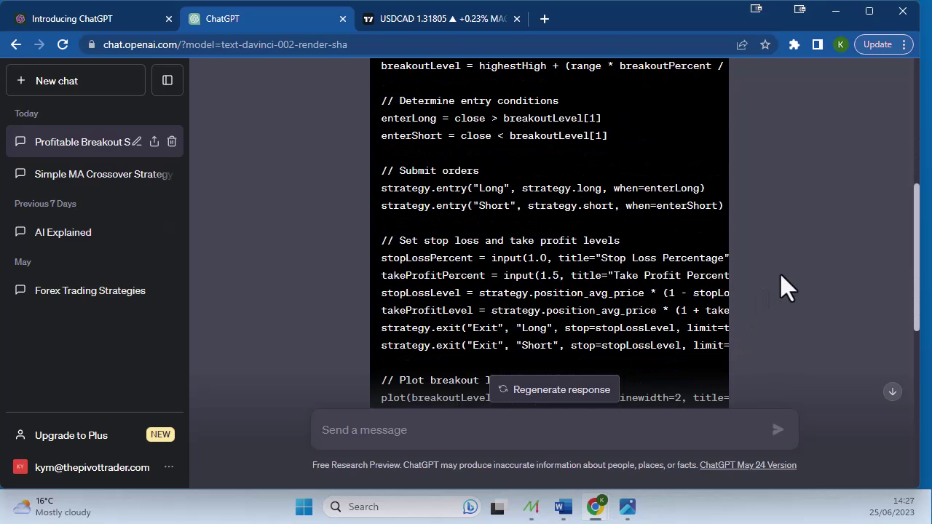
scroll(651, 323, "up", 1)
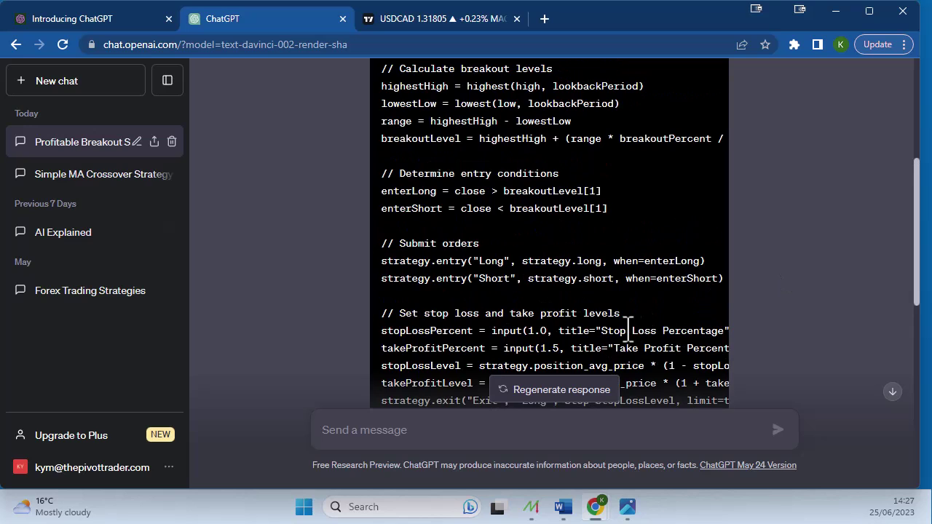
scroll(635, 331, "down", 1)
scroll(635, 331, "down", 3)
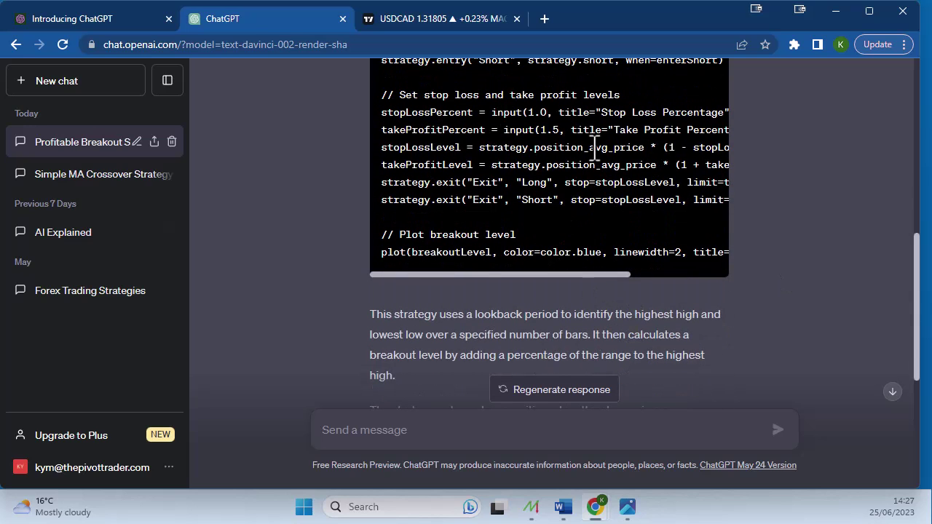
scroll(655, 244, "down", 2)
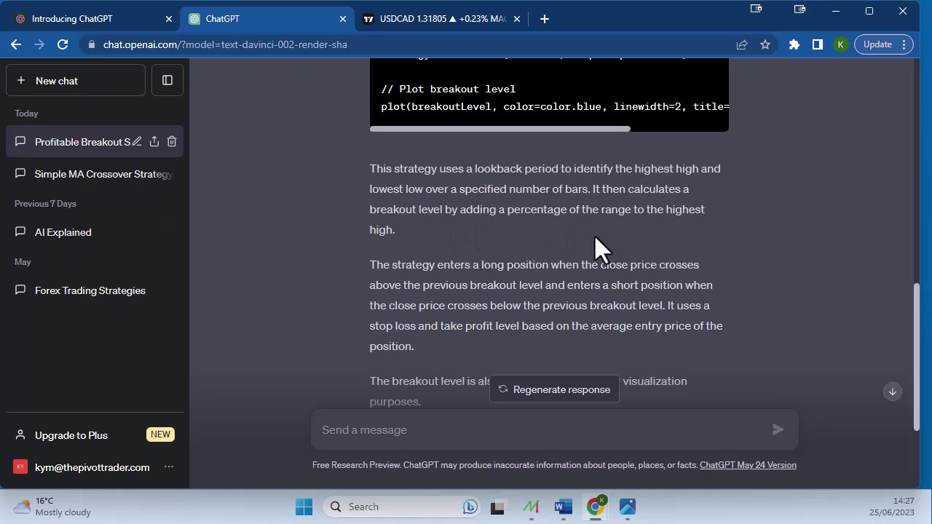
scroll(492, 231, "down", 1)
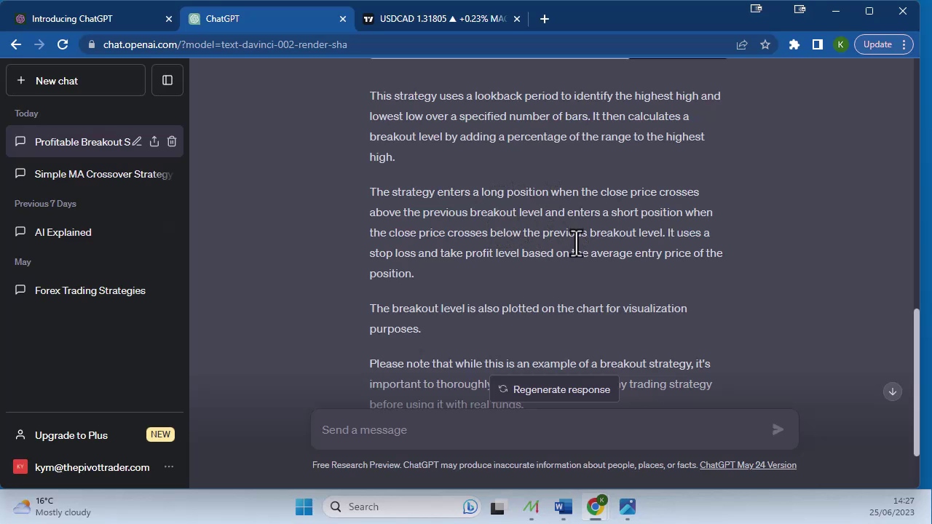
scroll(575, 240, "down", 2)
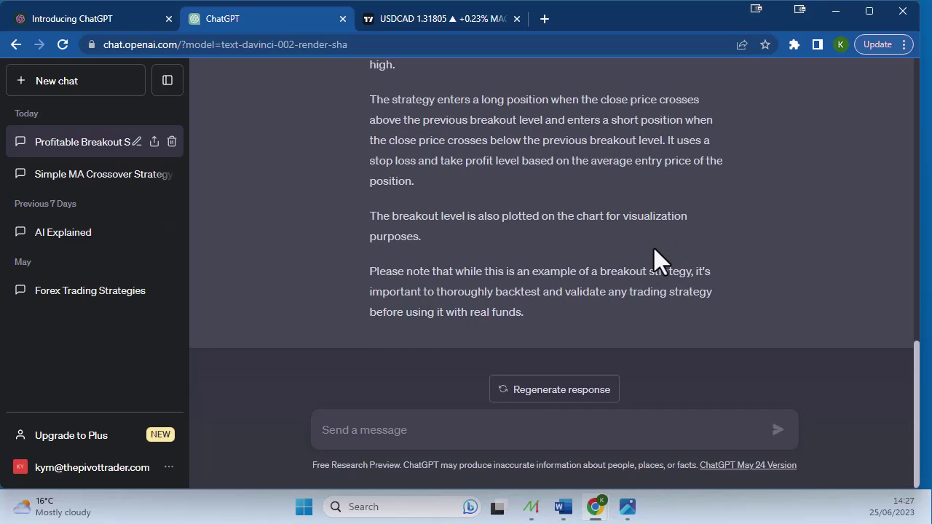
Send ChatGPT 'Please adjust giving a breakout only when it breaks above or below 3 previous points'
left_click(444, 435)
type("Please")
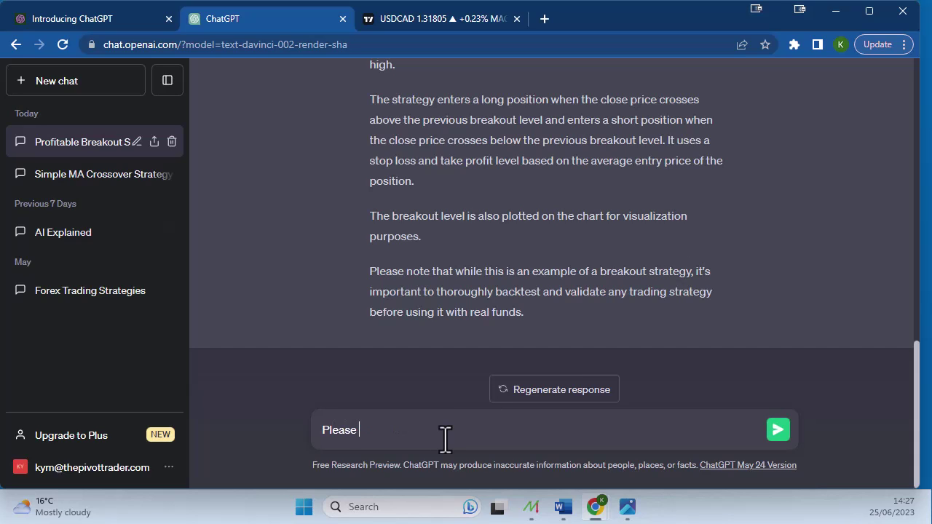
type(" adjust giving a breakout only whe")
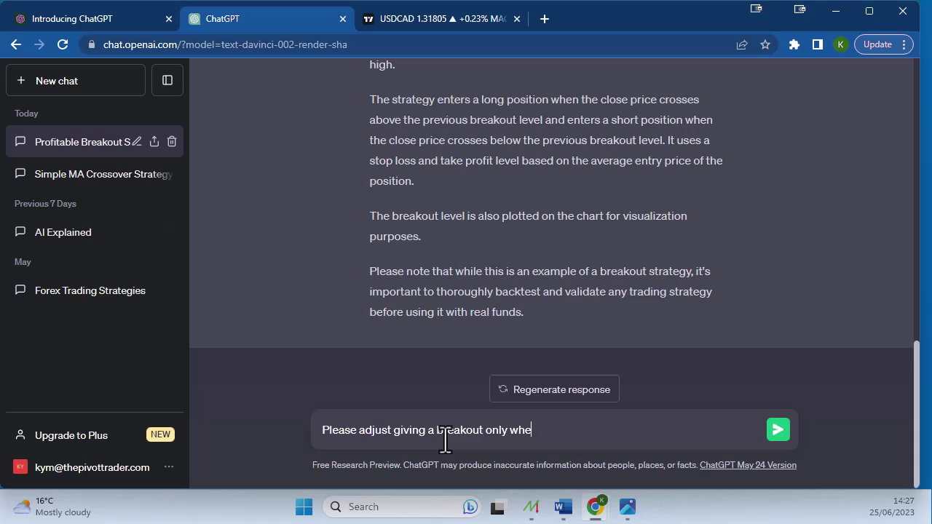
type("n it breaks above or below")
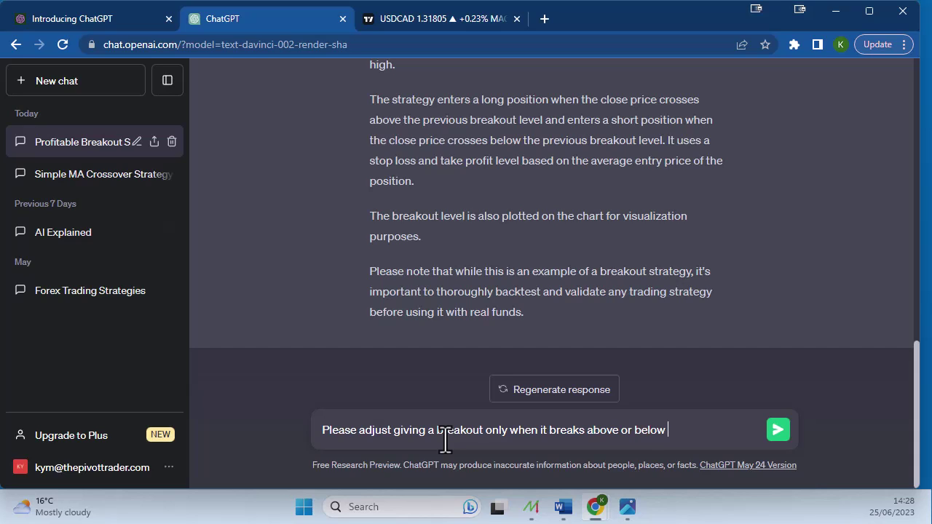
type(" 3 pre")
type("ous points")
key("Return")
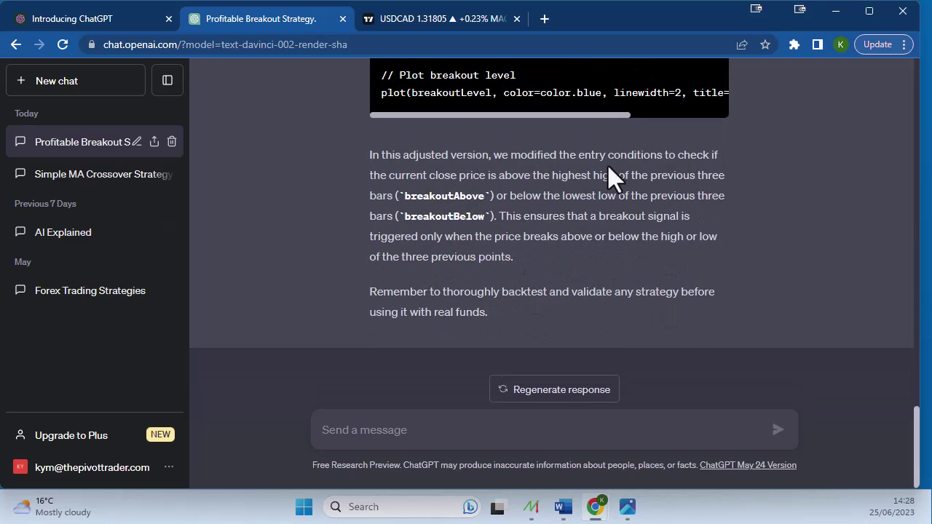
Scroll through the adjusted reply and copy its breakoutAbove/breakoutBelow Pine Script code
scroll(773, 284, "up", 10)
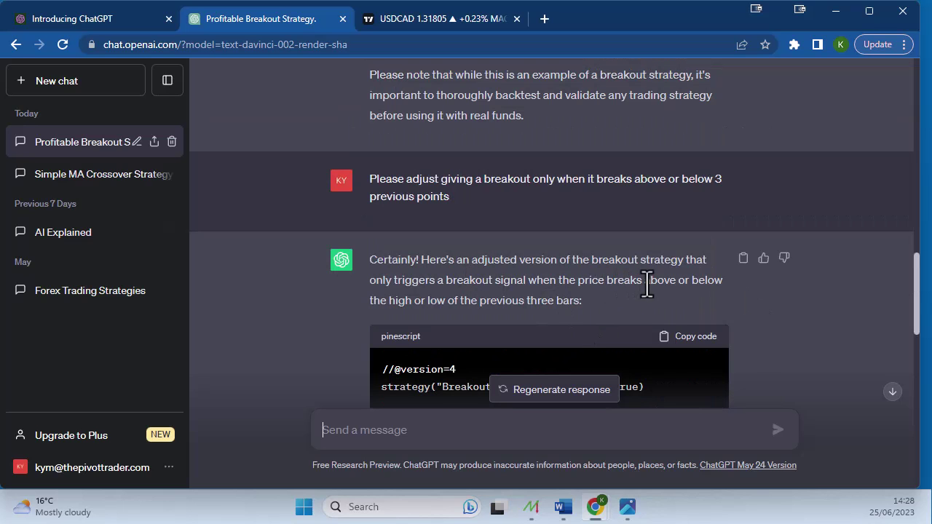
scroll(568, 298, "down", 4)
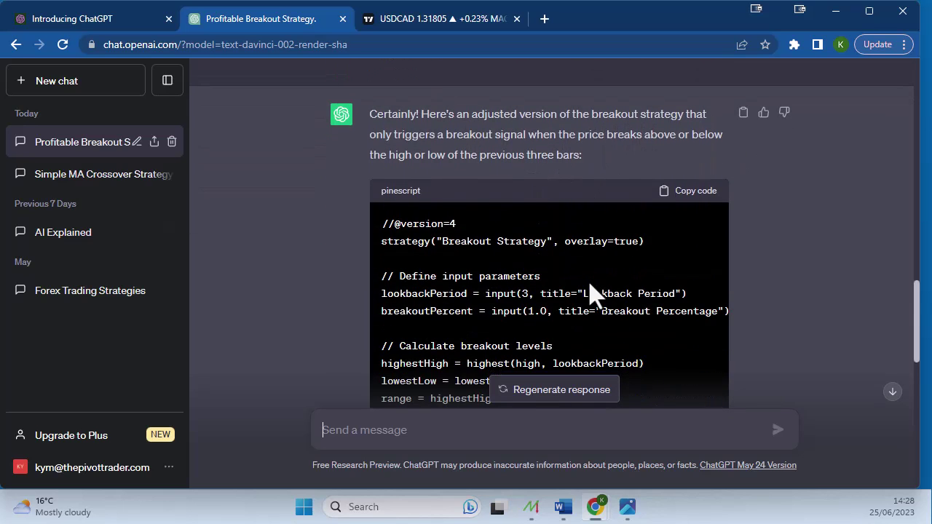
scroll(588, 284, "down", 5)
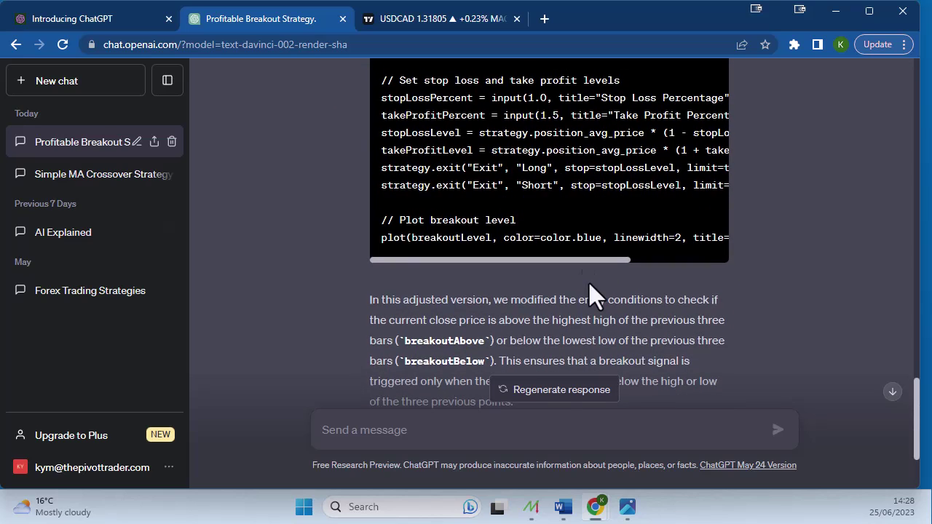
scroll(589, 283, "down", 2)
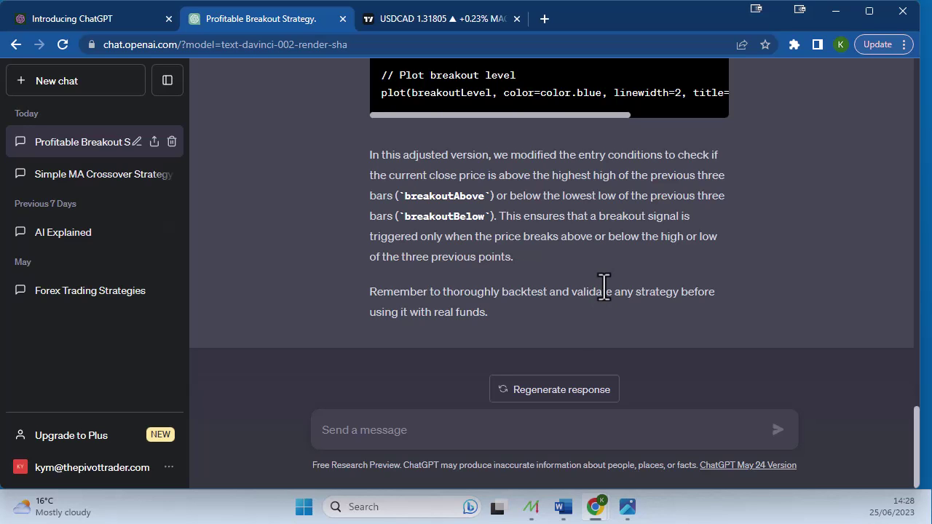
scroll(604, 284, "up", 10)
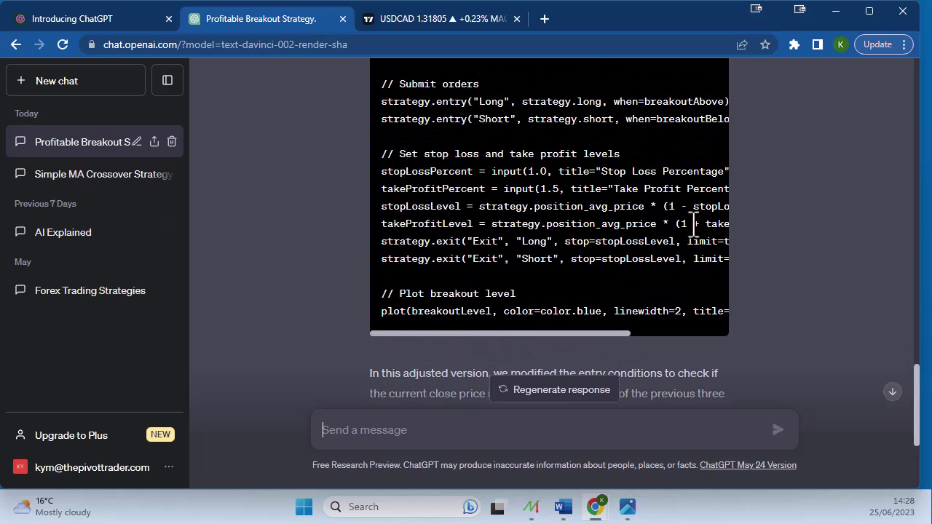
scroll(720, 313, "up", 2)
scroll(723, 327, "down", 3)
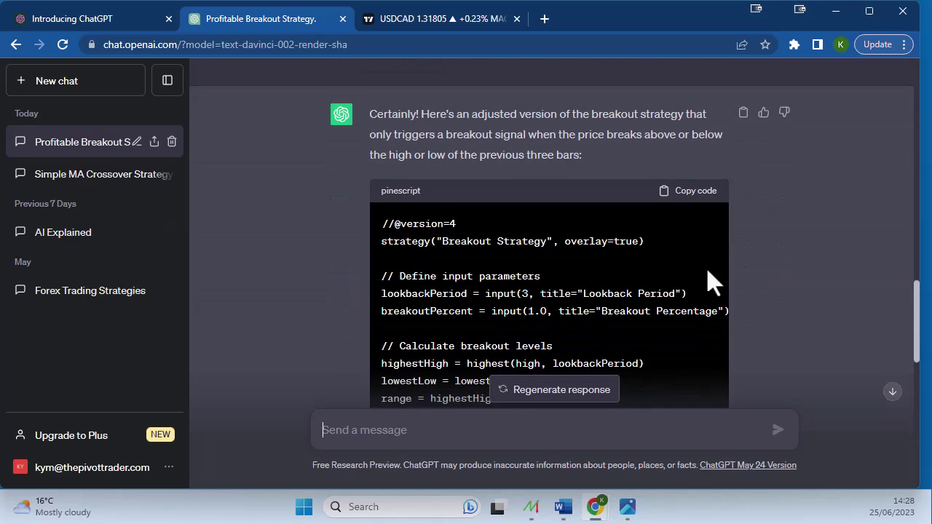
left_click(695, 190)
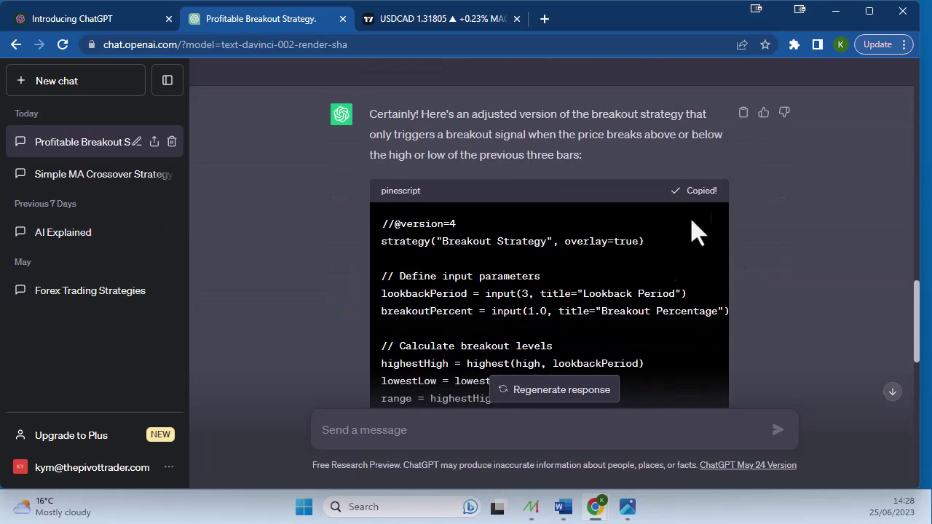
Paste the adjusted three-bar breakout code over the old Pine Editor script and add it to the chart
left_click(414, 21)
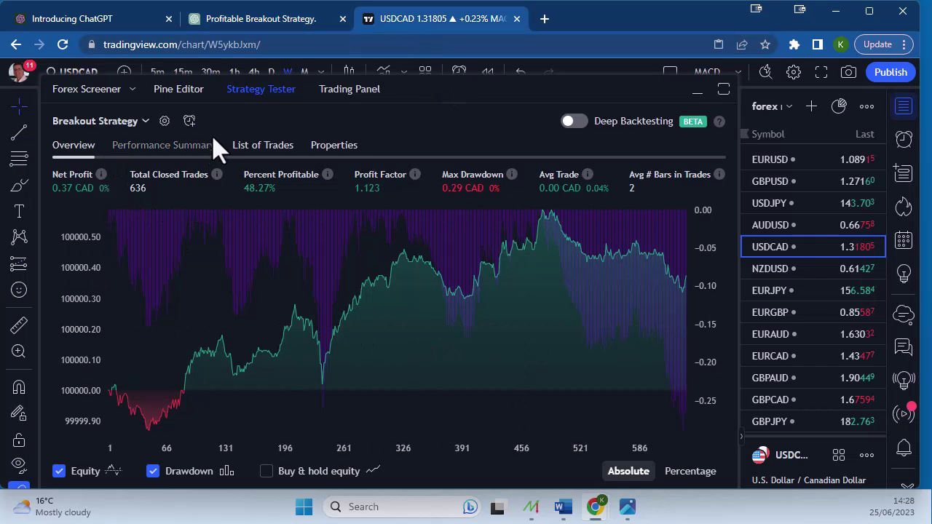
left_click(184, 90)
scroll(501, 362, "down", 3)
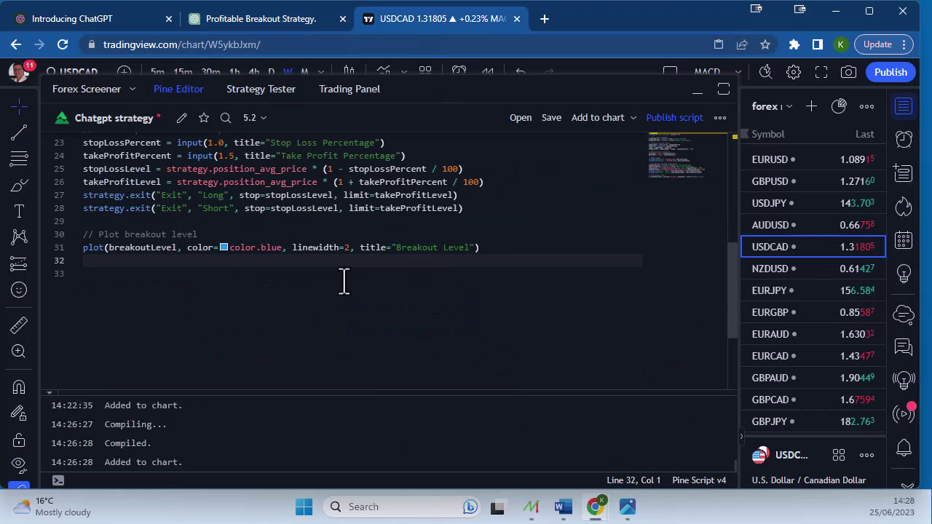
left_click_drag(509, 255, 83, 138)
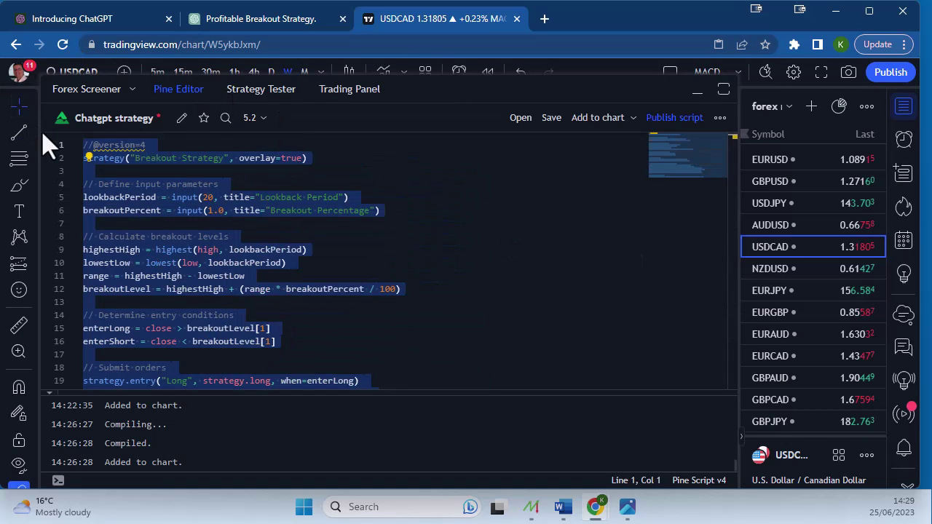
key("ctrl+v")
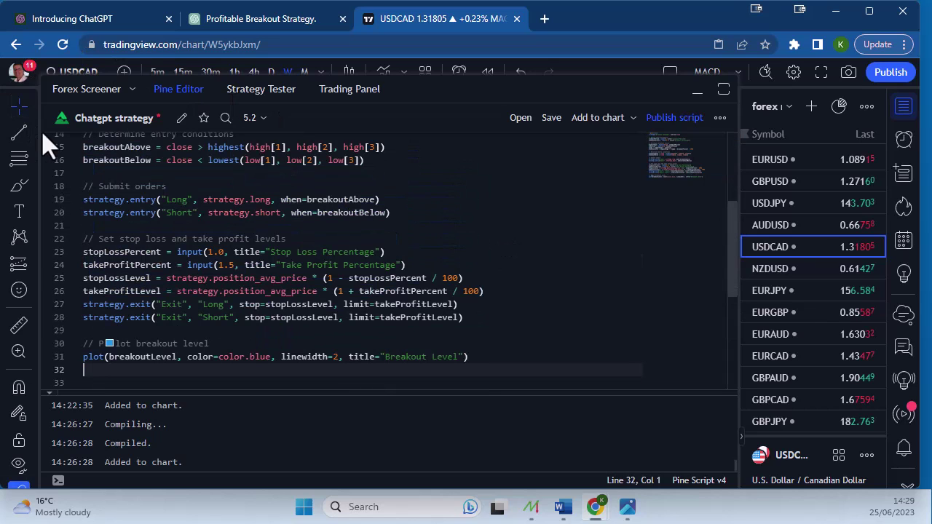
left_click(589, 124)
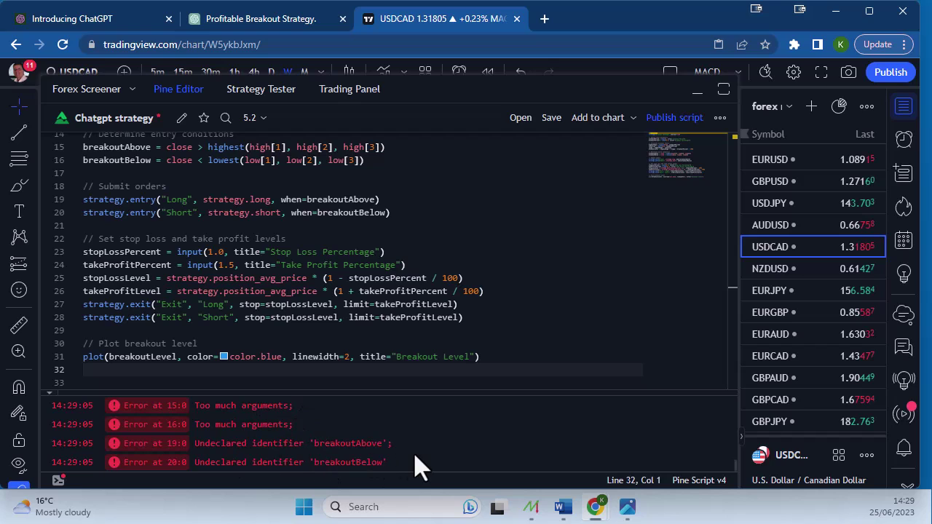
Select the four 'Too much arguments' error messages in the Pine Editor console
scroll(415, 468, "down", 2)
scroll(415, 469, "up", 2)
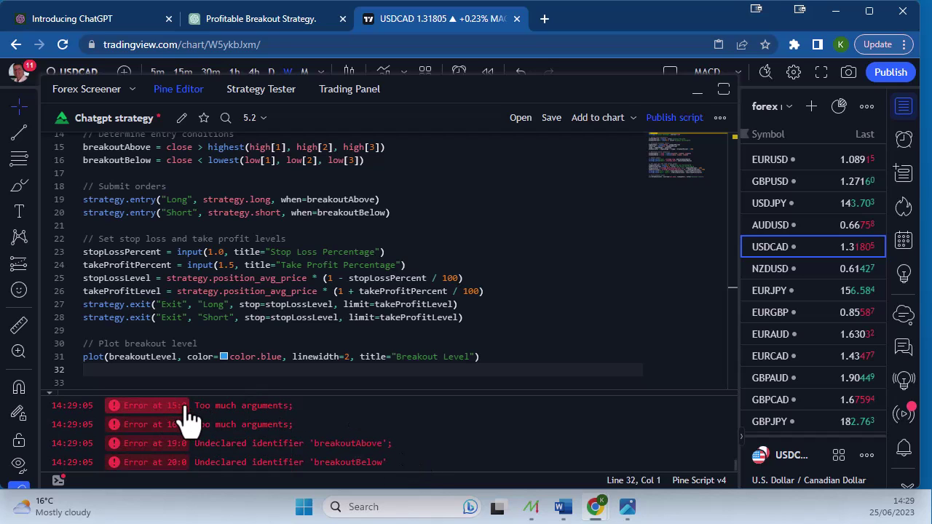
left_click_drag(188, 415, 324, 440)
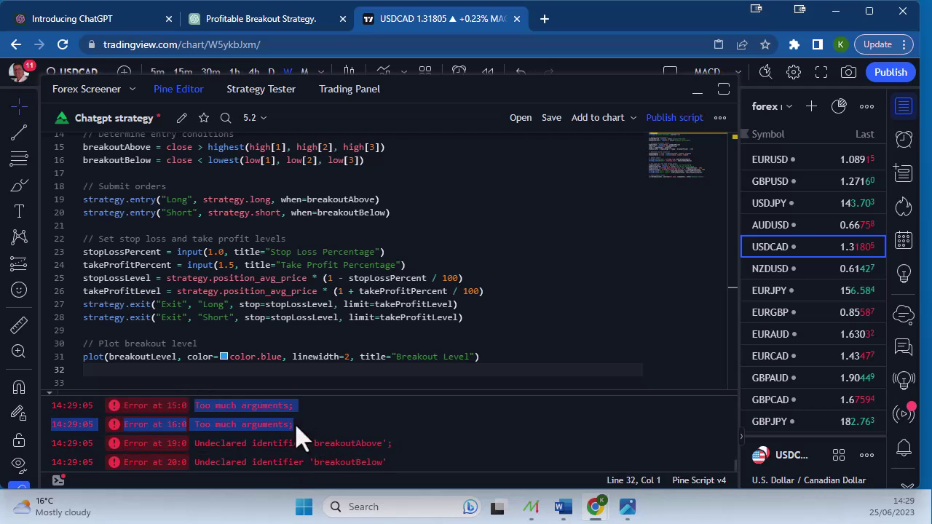
double_click(241, 408)
left_click(242, 408)
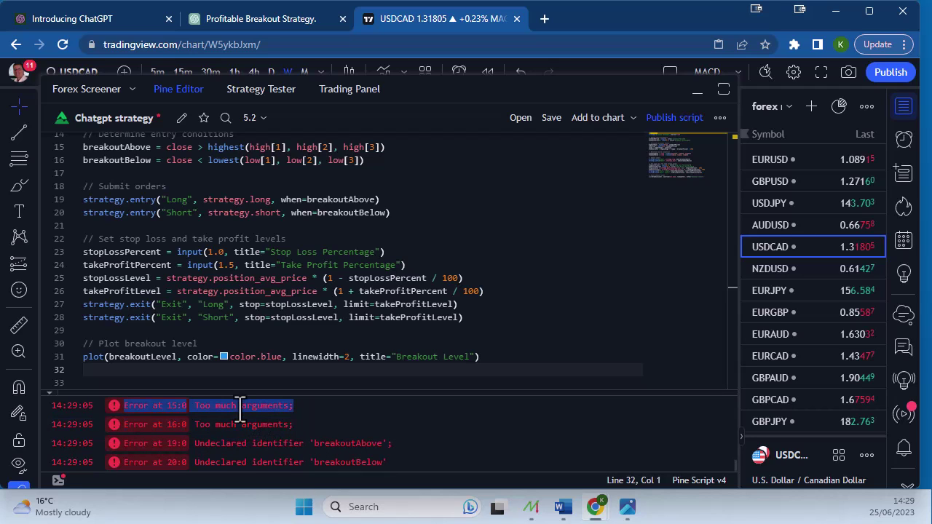
left_click(291, 426)
left_click_drag(295, 419, 229, 410)
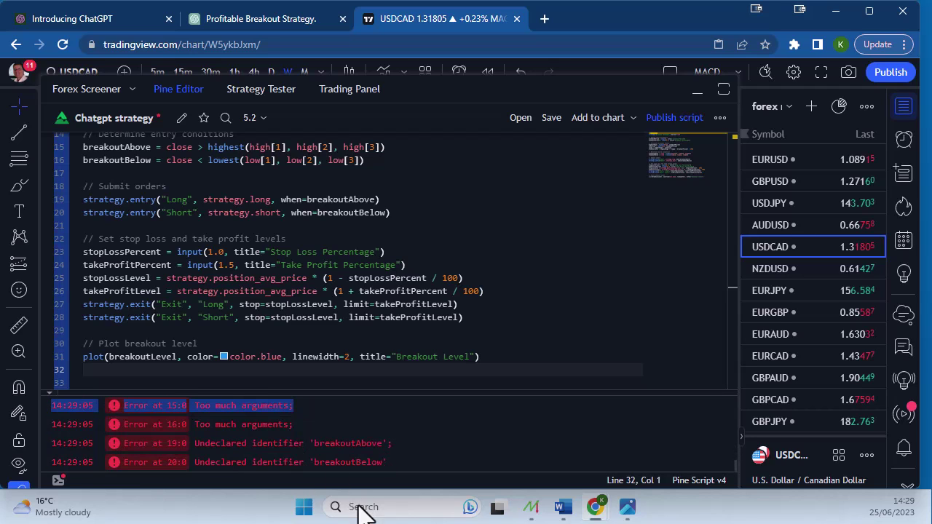
left_click(216, 426)
left_click_drag(192, 409, 284, 402)
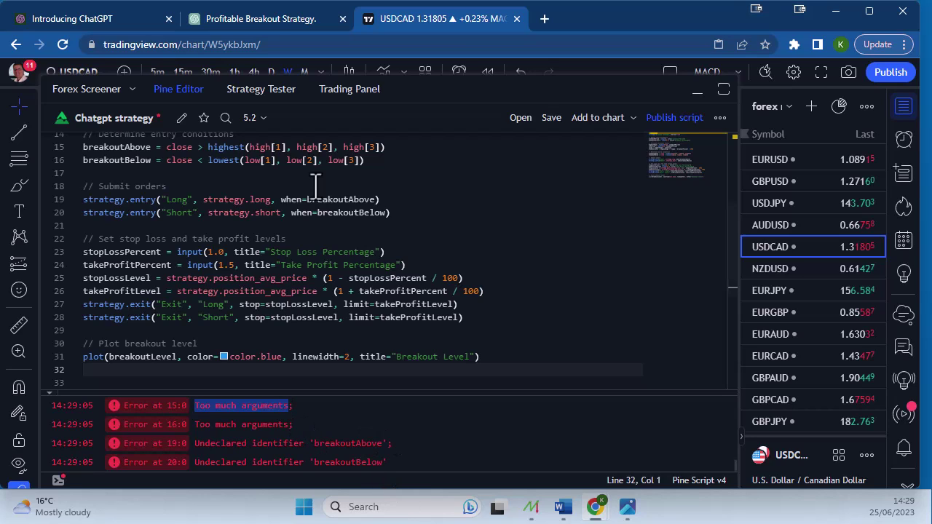
Send ChatGPT 'it has an error' followed by the pasted 'Too much arguments' error text
left_click(262, 26)
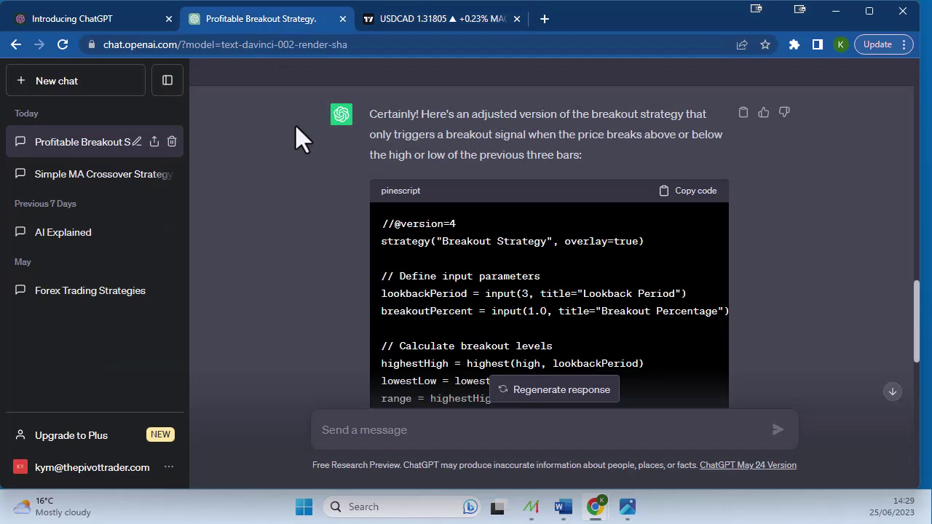
left_click(452, 434)
type("it")
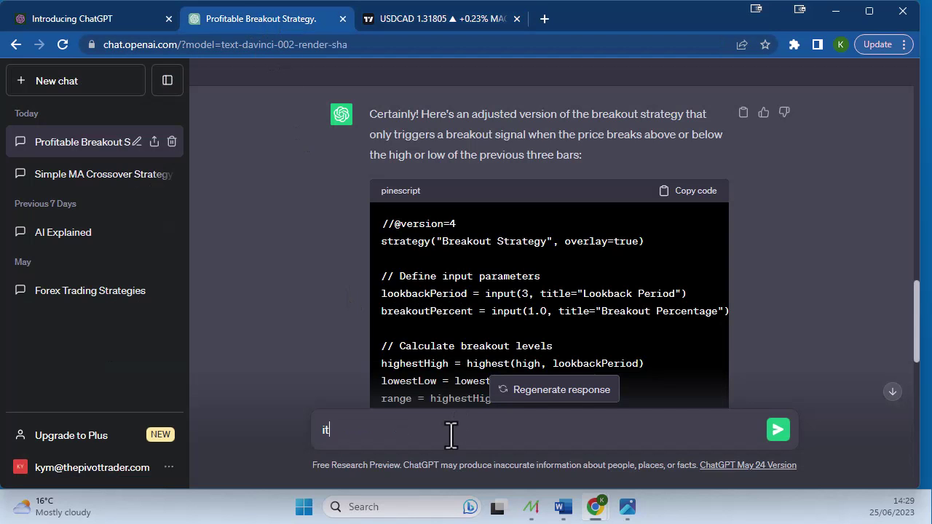
type(" has an error")
key("ctrl+v")
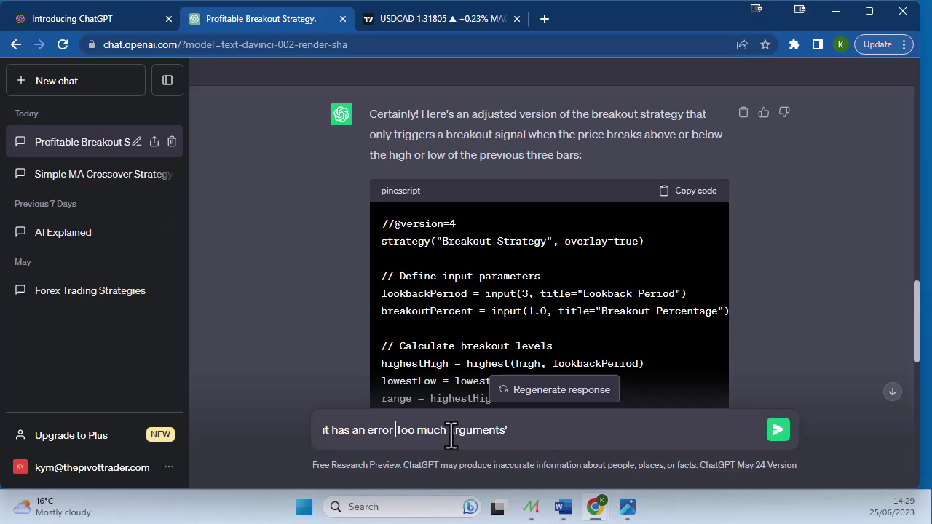
type("'")
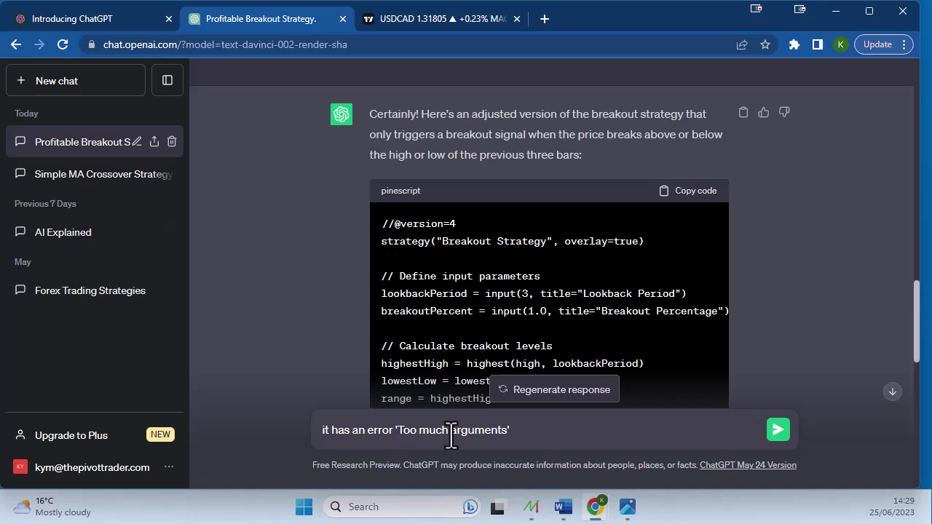
left_click(777, 430)
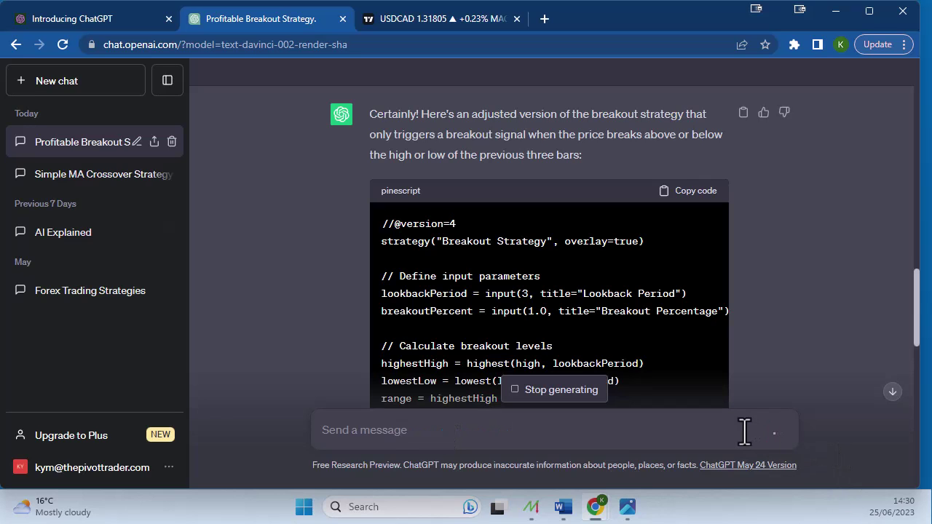
Scroll through ChatGPT's corrected Breakout Strategy reply
scroll(771, 287, "down", 10)
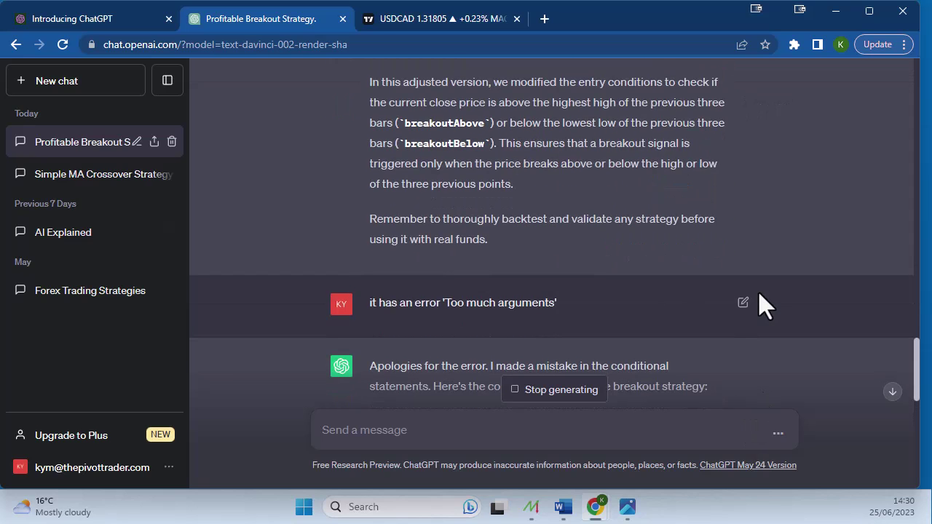
scroll(757, 292, "down", 2)
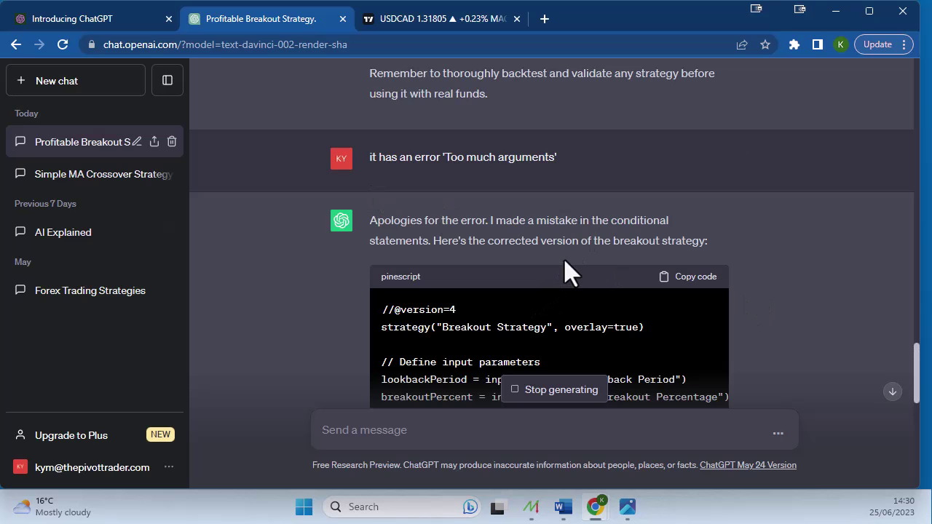
scroll(564, 259, "down", 10)
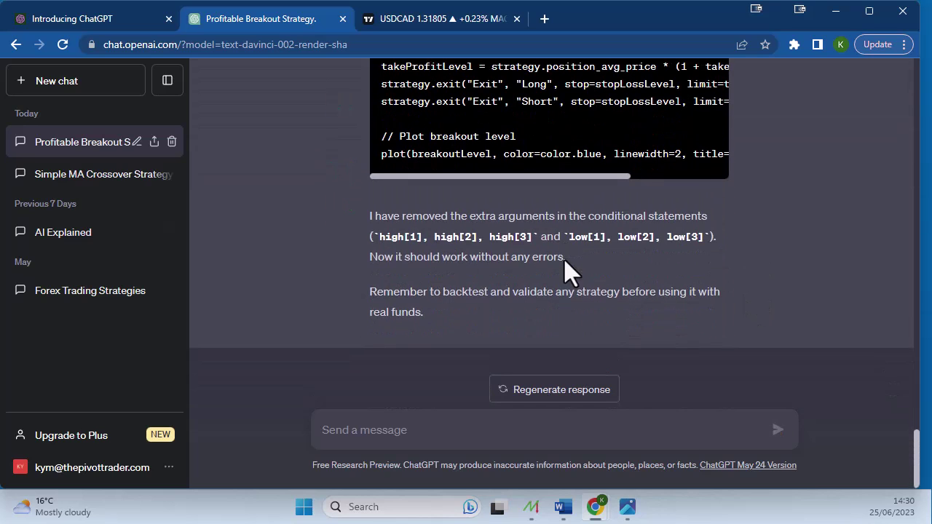
scroll(562, 262, "up", 1)
scroll(564, 268, "down", 1)
scroll(604, 297, "up", 12)
scroll(762, 316, "down", 3)
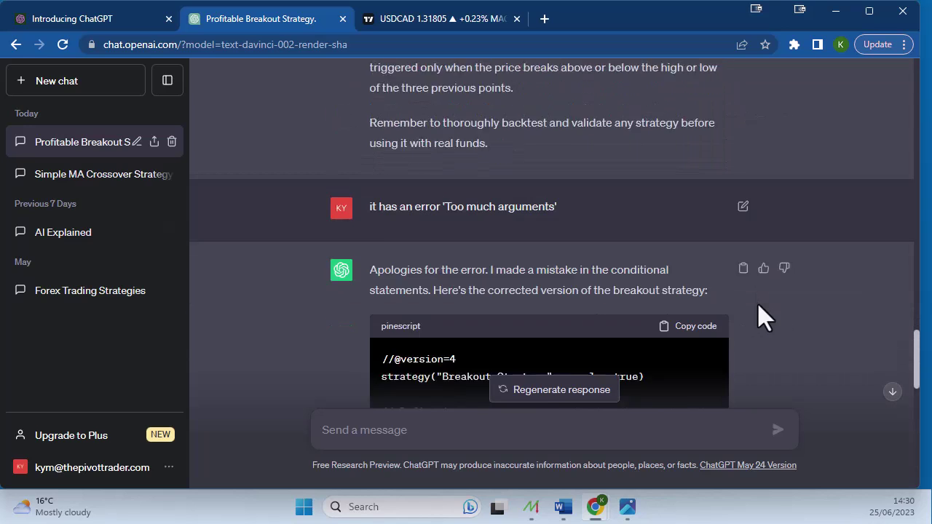
Copy the corrected code, paste it over the Pine Editor script, and re-add it to the chart
left_click(695, 179)
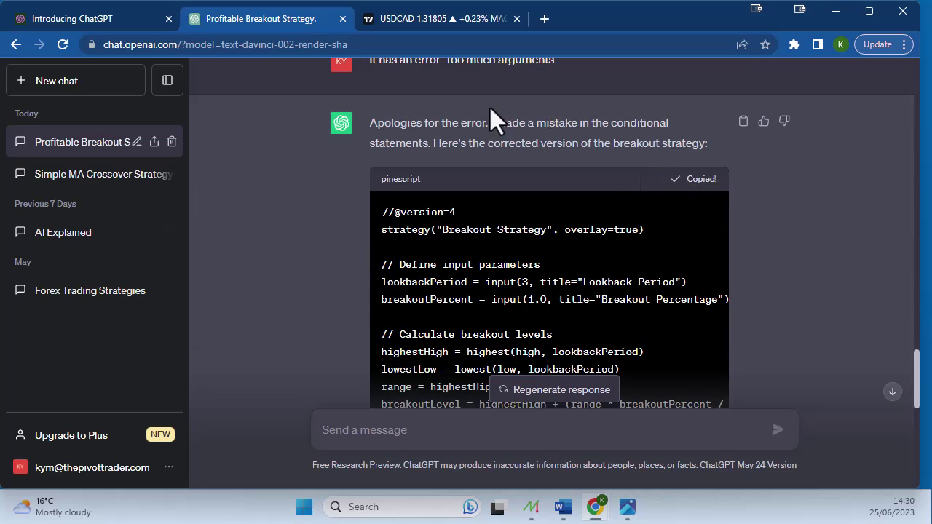
left_click(427, 19)
scroll(497, 334, "down", 2)
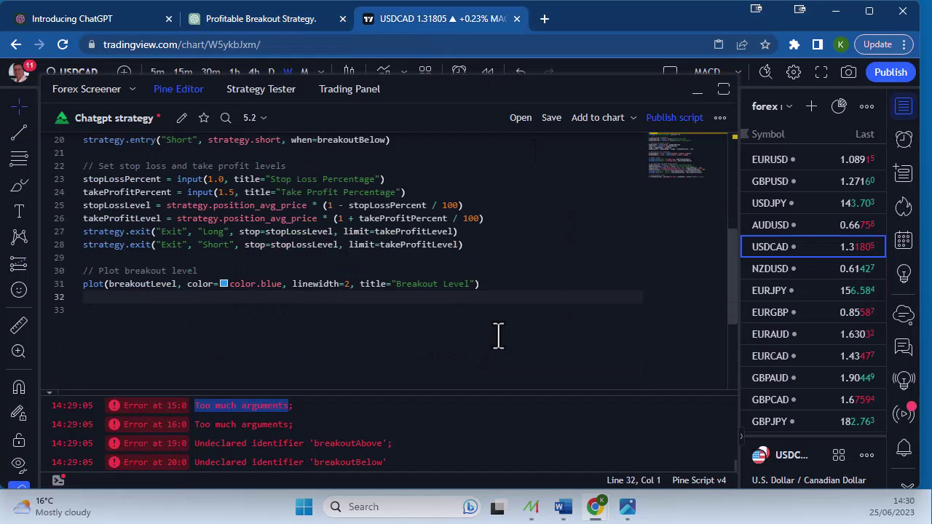
left_click_drag(507, 287, 62, 79)
right_click(225, 212)
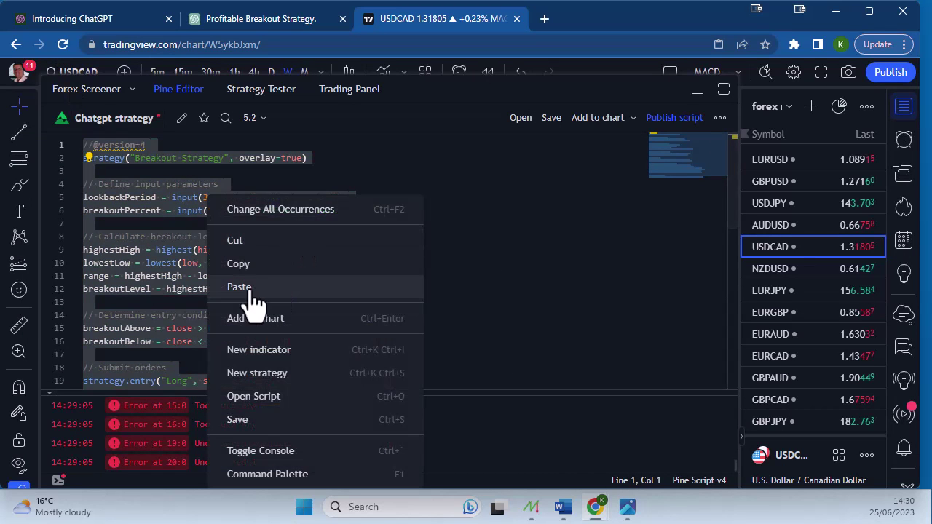
left_click(322, 285)
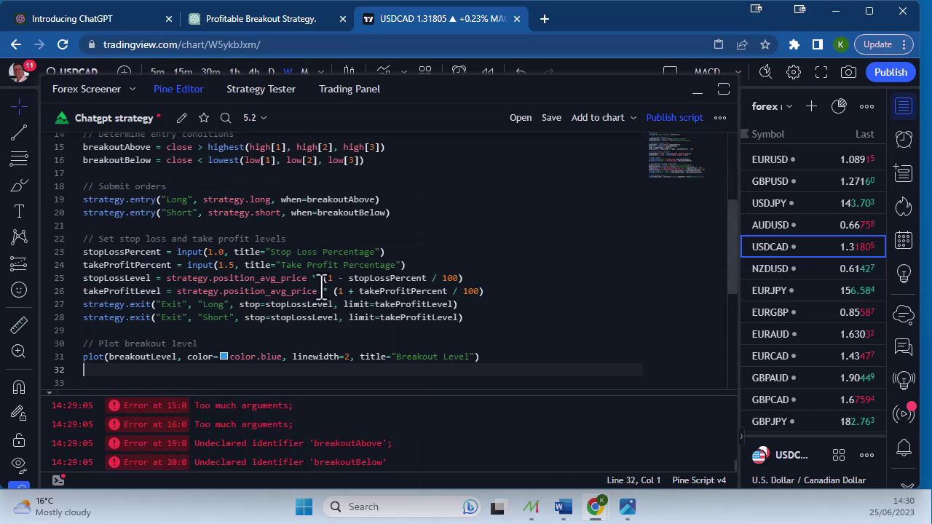
left_click(593, 118)
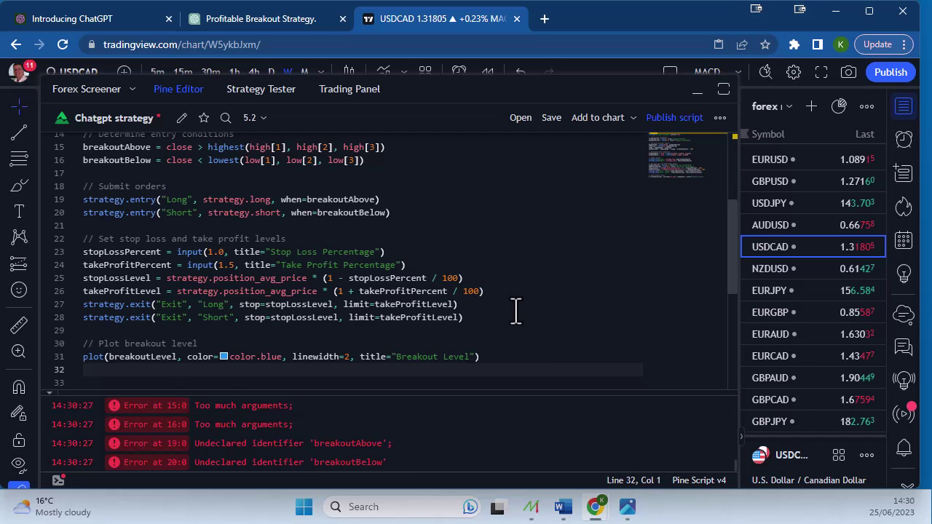
scroll(515, 311, "up", 1)
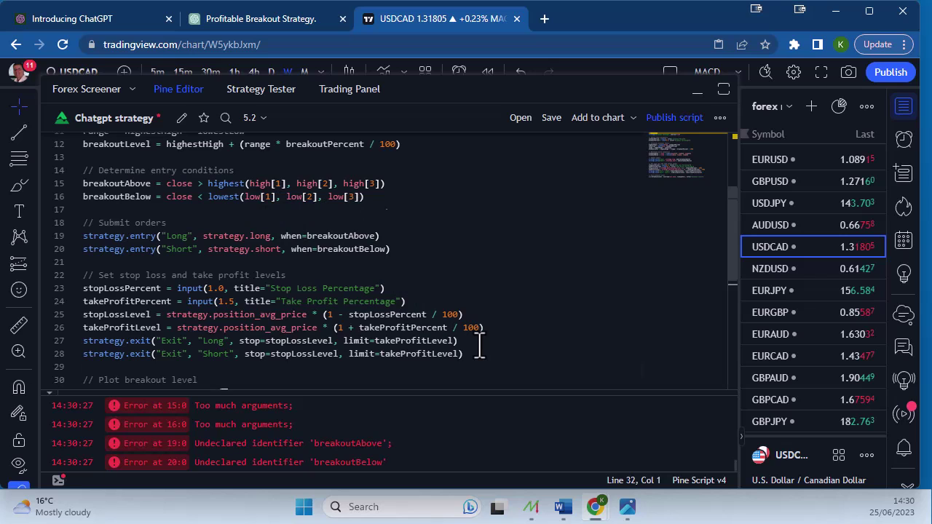
scroll(479, 347, "down", 1)
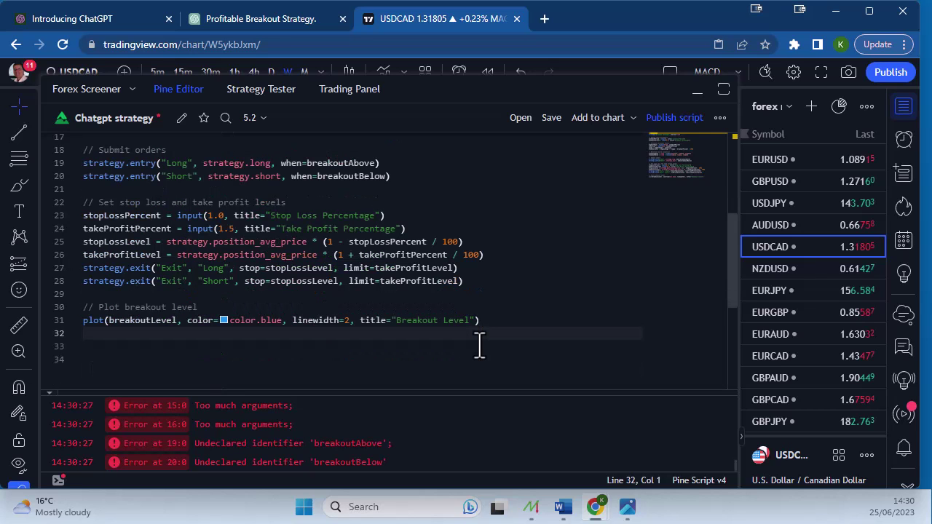
scroll(479, 346, "up", 3)
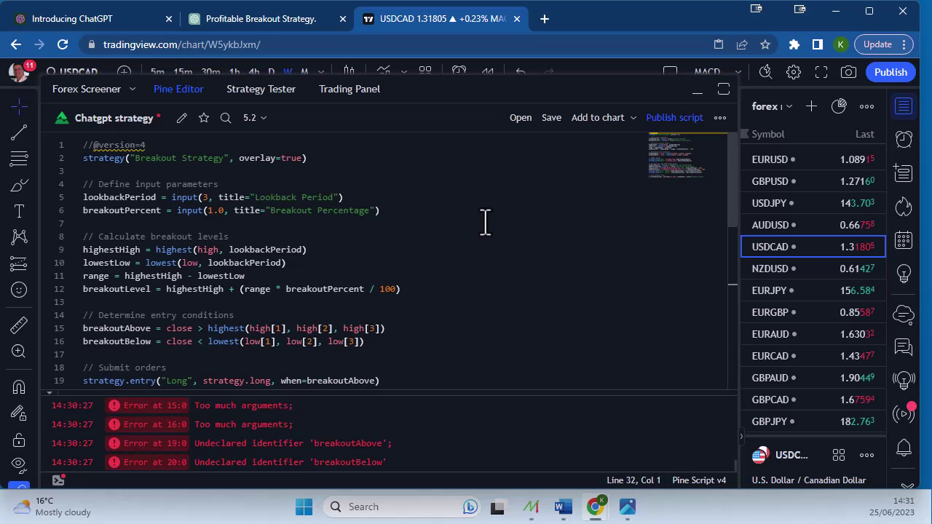
scroll(542, 273, "down", 3)
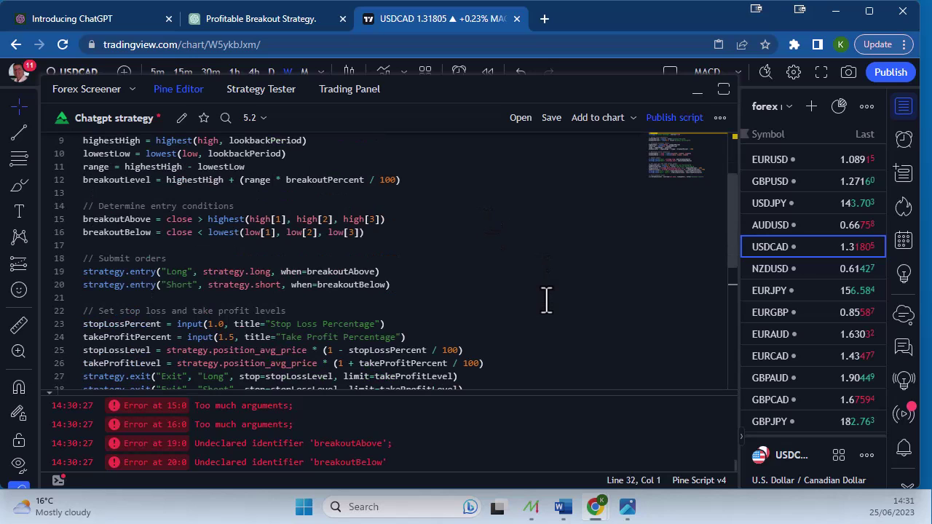
scroll(546, 300, "down", 1)
scroll(547, 303, "up", 4)
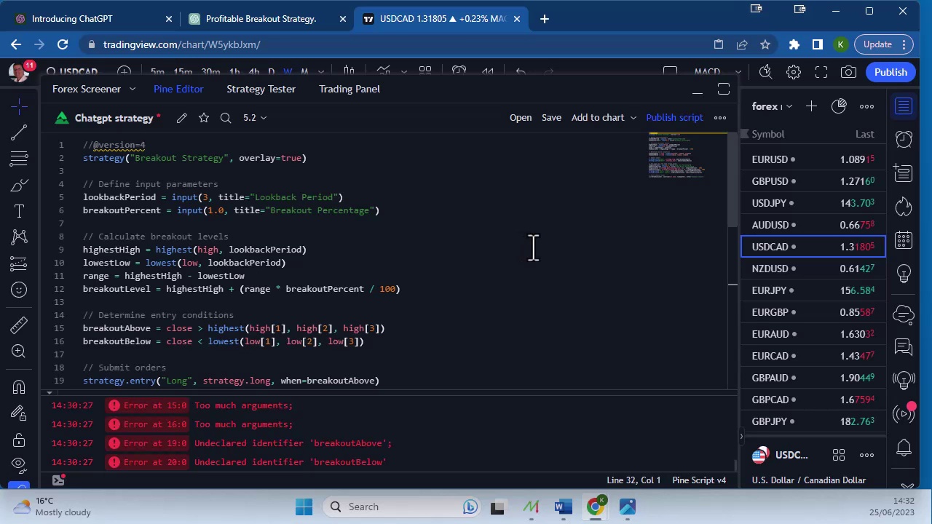
left_click(129, 12)
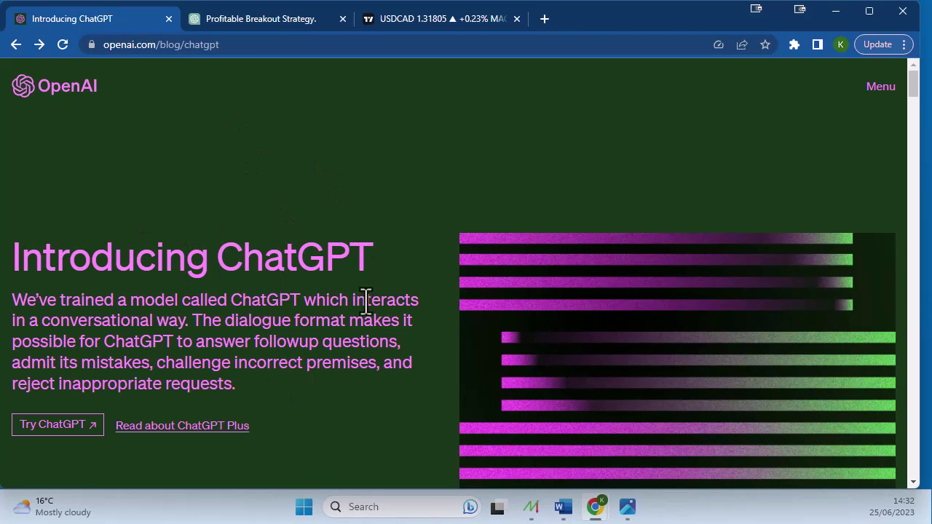
left_click(414, 16)
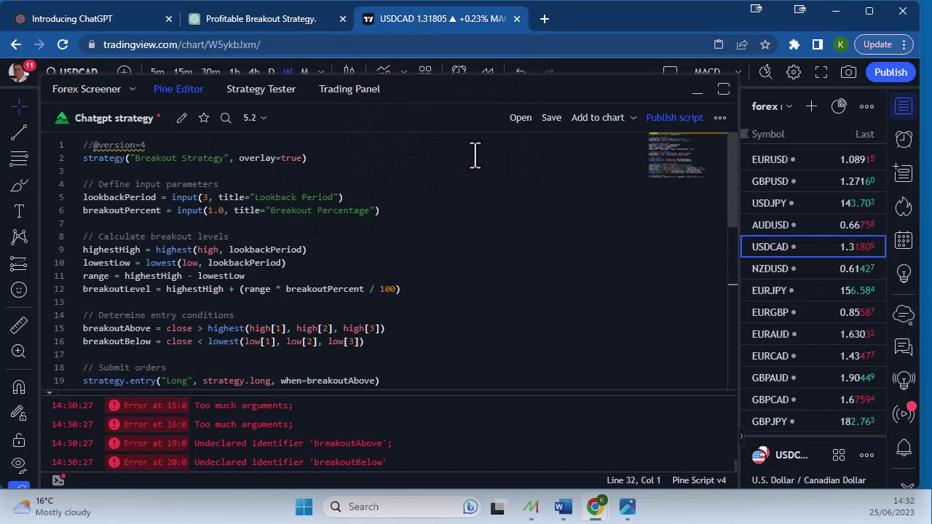
Minimize the Pine Editor to reveal the USDCAD weekly chart with Breakout Strategy signals
left_click(697, 88)
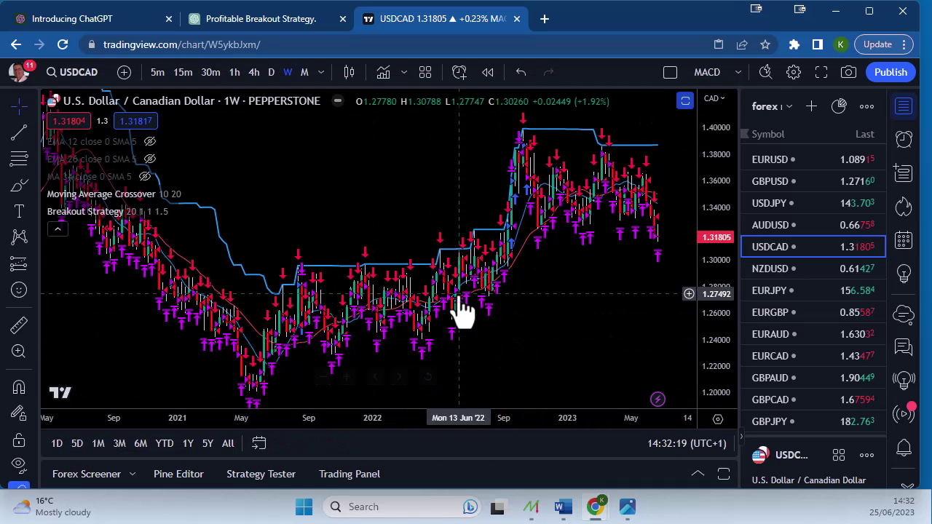
mouse_move(245, 221)
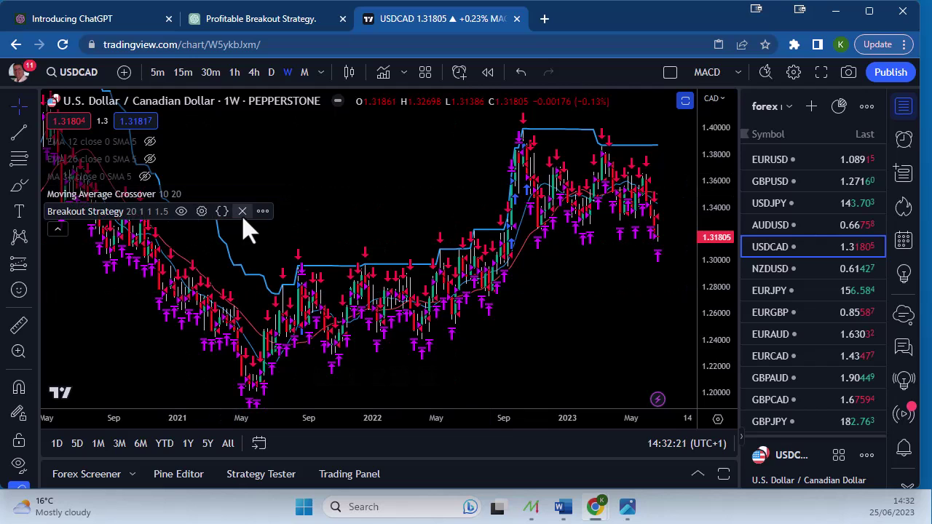